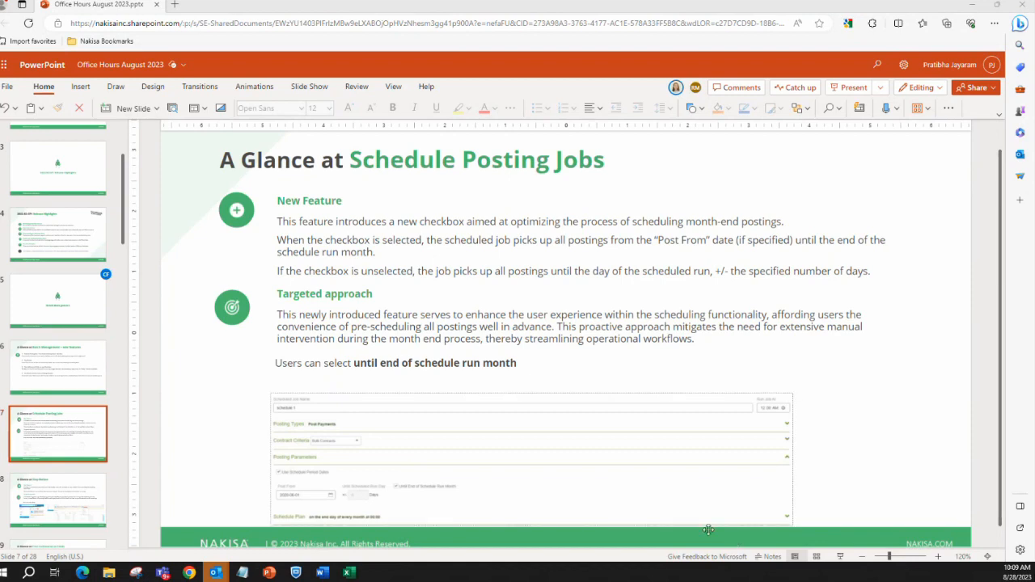
# Switch to the Nakisa Lease Administration manager page and start a new scheduled posting job
pyautogui.hotkey('alt', 'Tab')
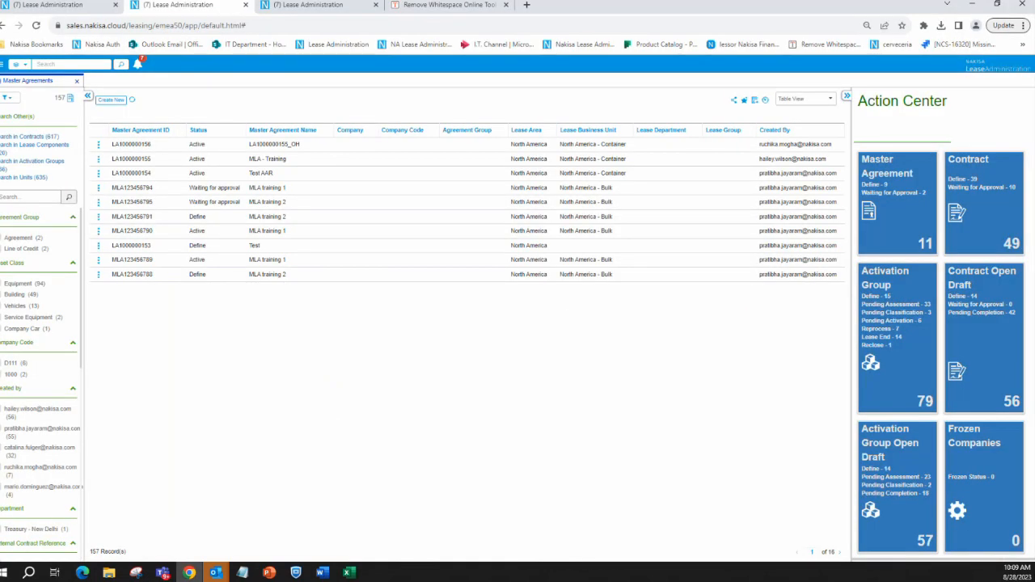
pyautogui.click(311, 5)
pyautogui.click(3, 64)
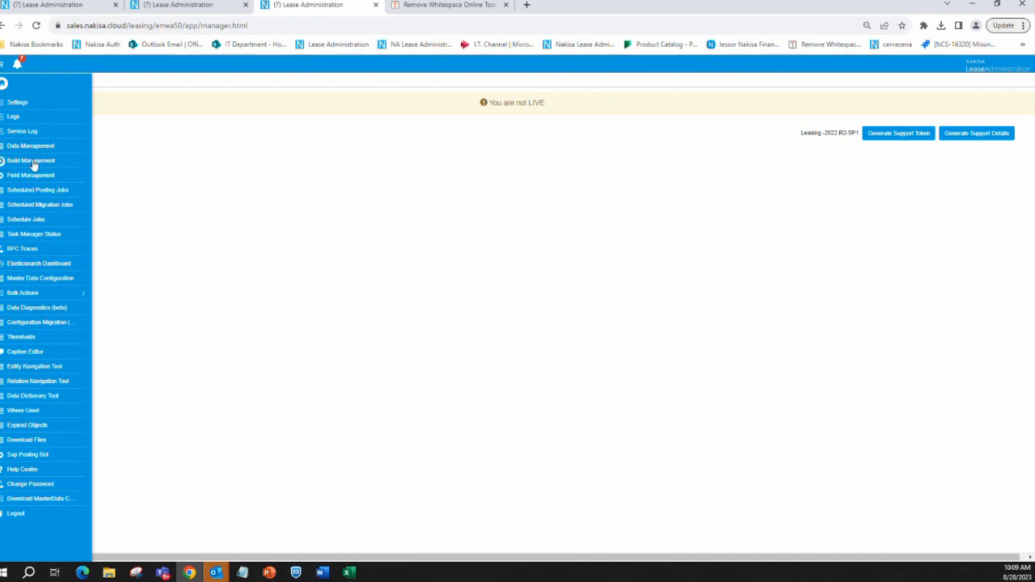
pyautogui.click(44, 193)
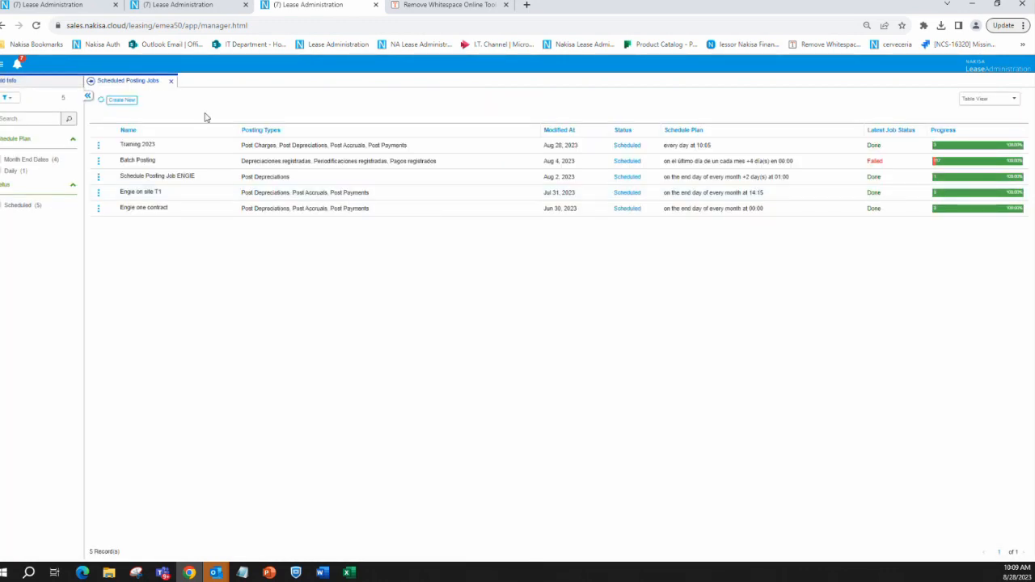
pyautogui.click(120, 100)
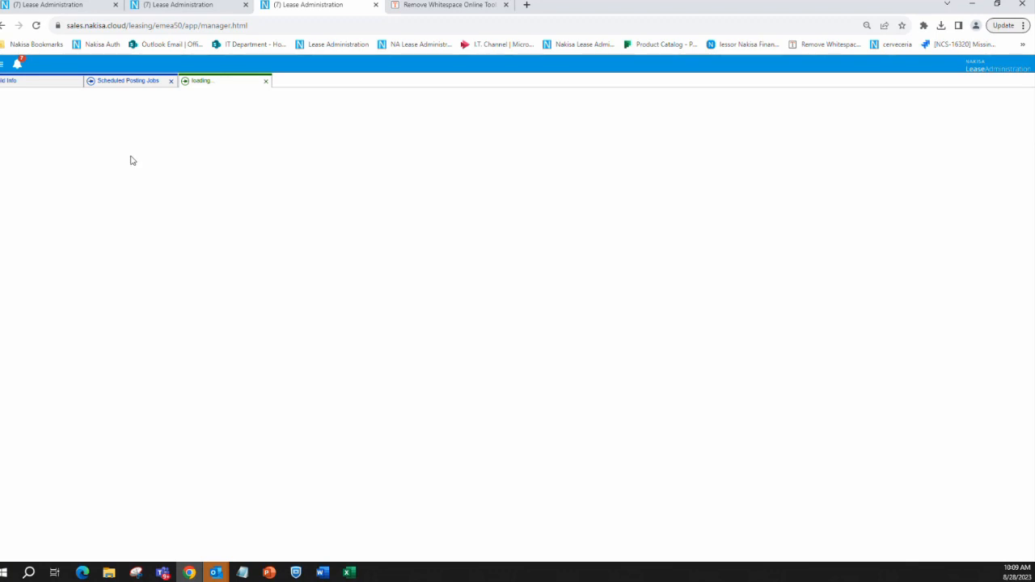
# Name the scheduled job "Office hour" and select Post Payments, Post Accruals and Post Depreciations as its posting types
pyautogui.click(37, 108)
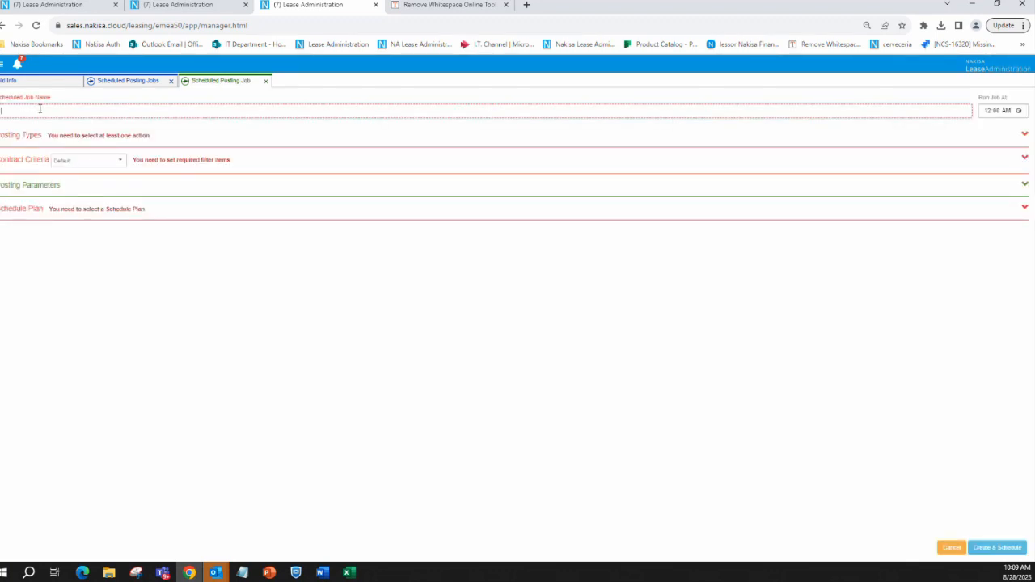
pyautogui.write('Of')
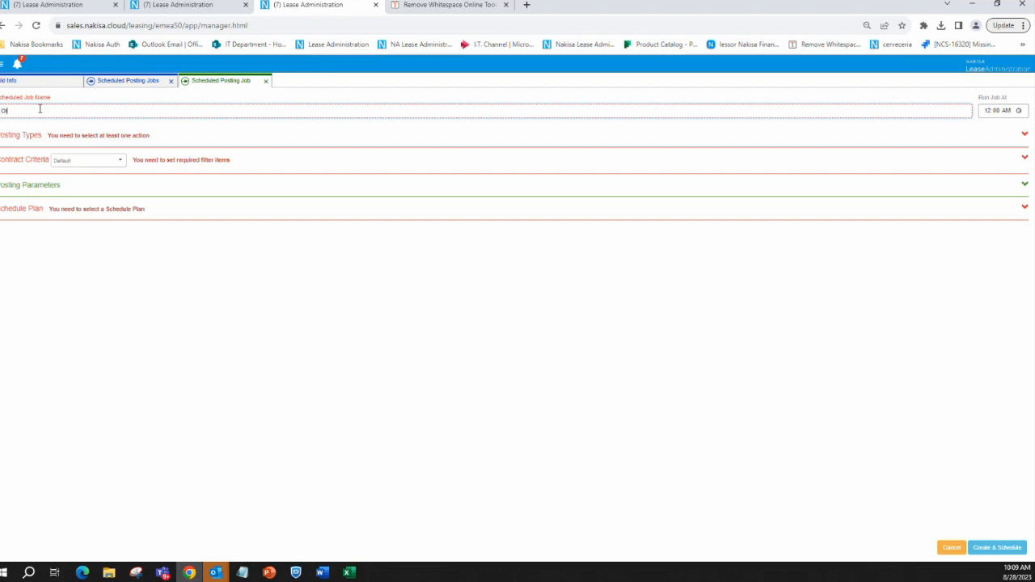
pyautogui.write('fice (our')
pyautogui.click(91, 142)
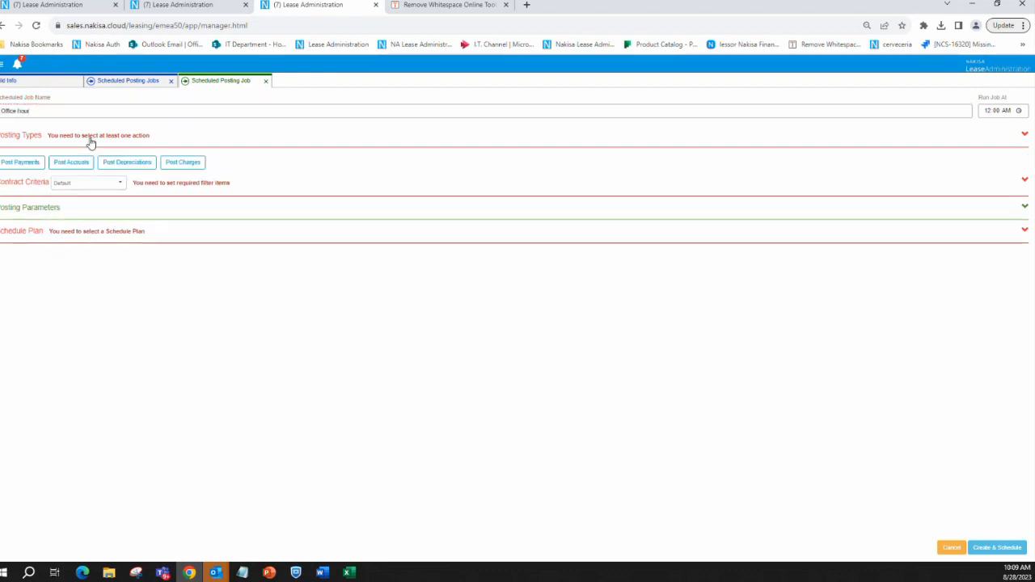
pyautogui.click(21, 165)
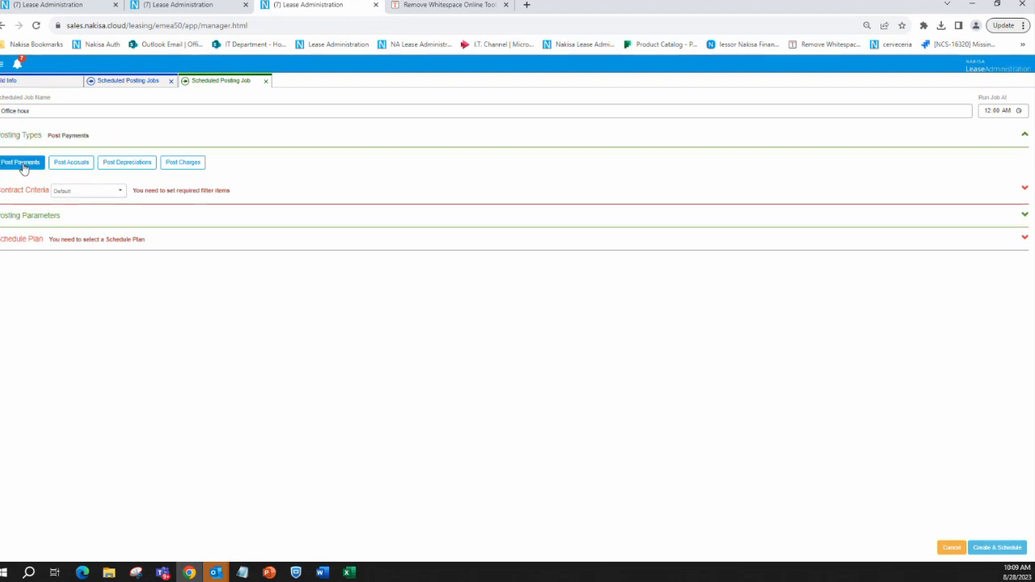
pyautogui.click(72, 165)
pyautogui.click(126, 166)
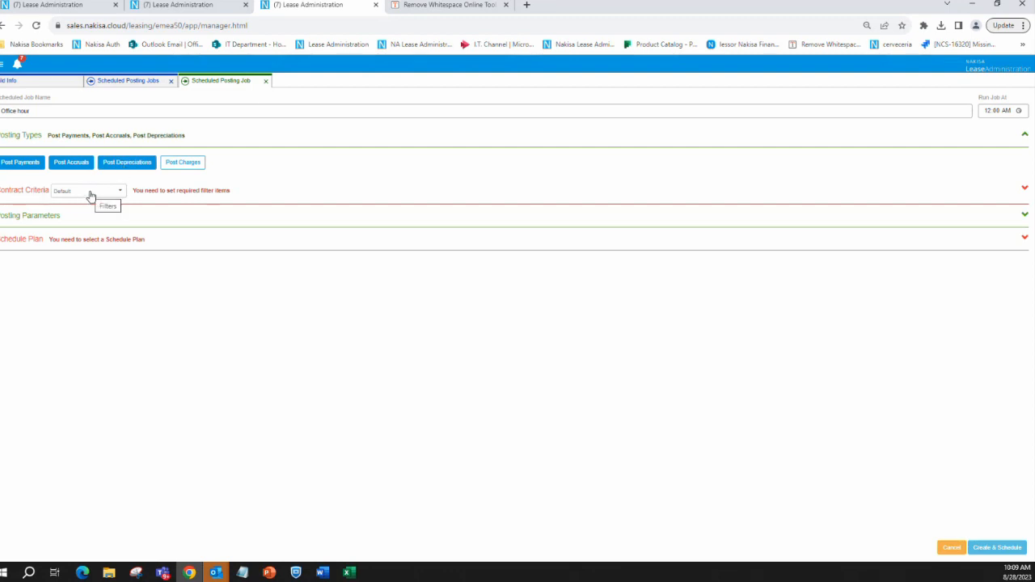
# Set the contract criteria to Bulk Contracts and open the comma-separated entry box for the contracts
pyautogui.click(90, 196)
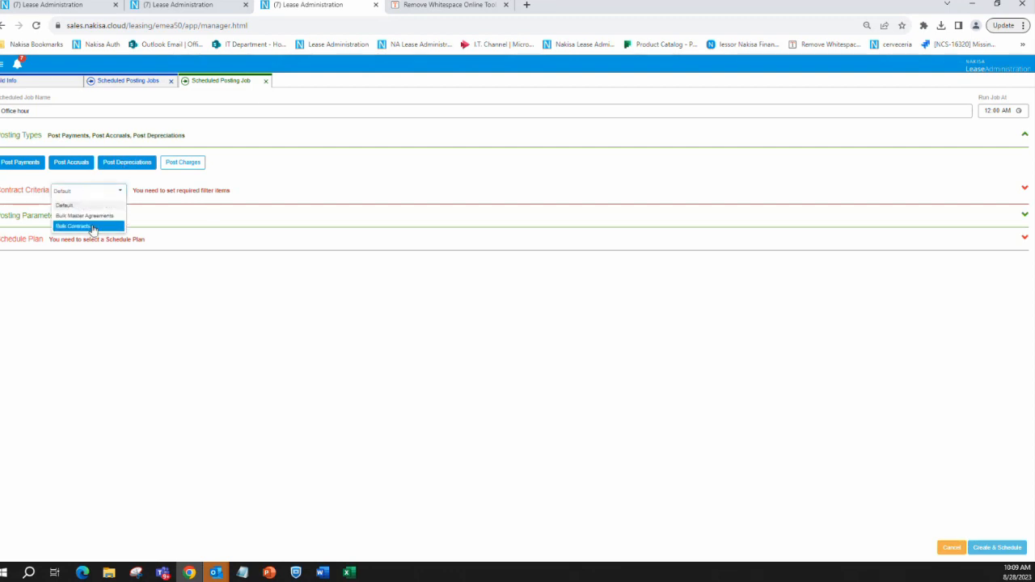
pyautogui.click(91, 226)
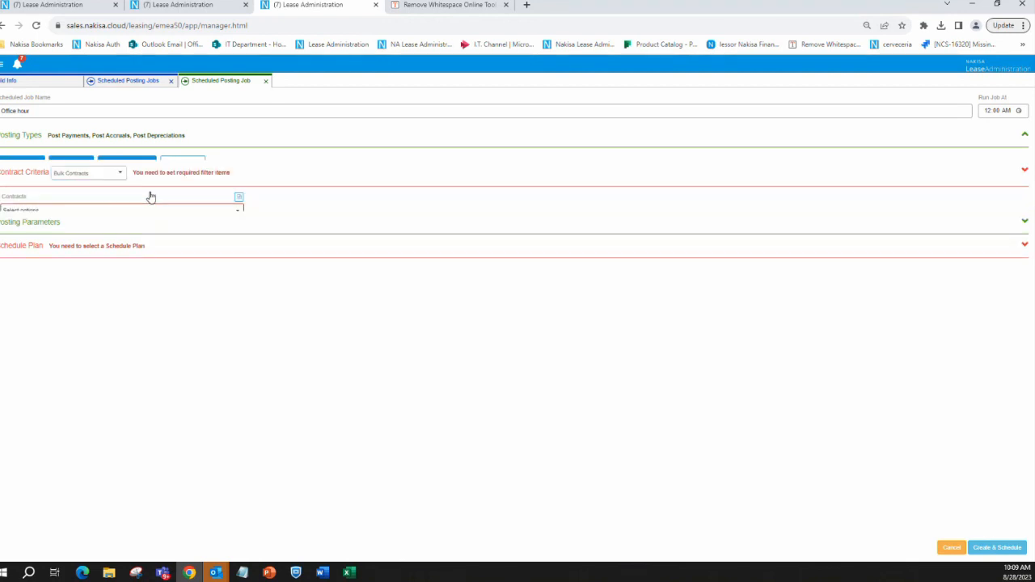
pyautogui.click(239, 185)
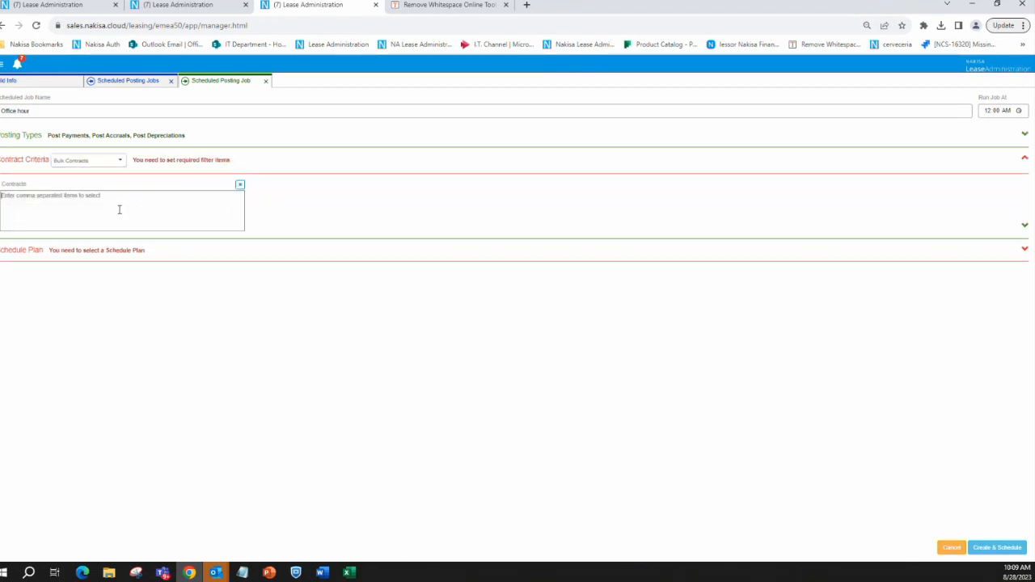
# Copy the comma-separated contract IDs from the Remove Whitespace tool's output and select them as the posting job's contracts
pyautogui.click(441, 7)
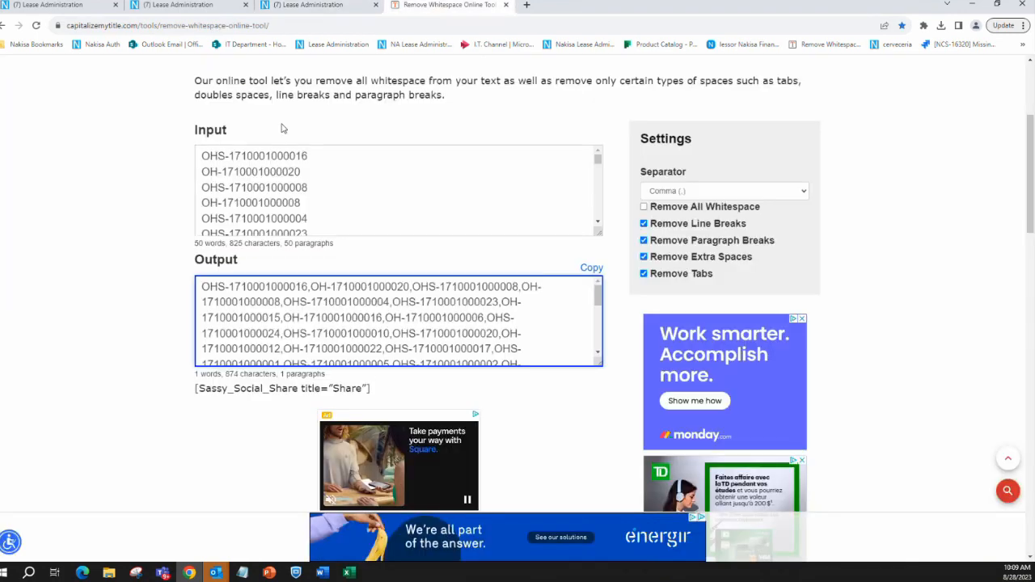
pyautogui.click(229, 282)
pyautogui.hotkey('ctrl', 'a')
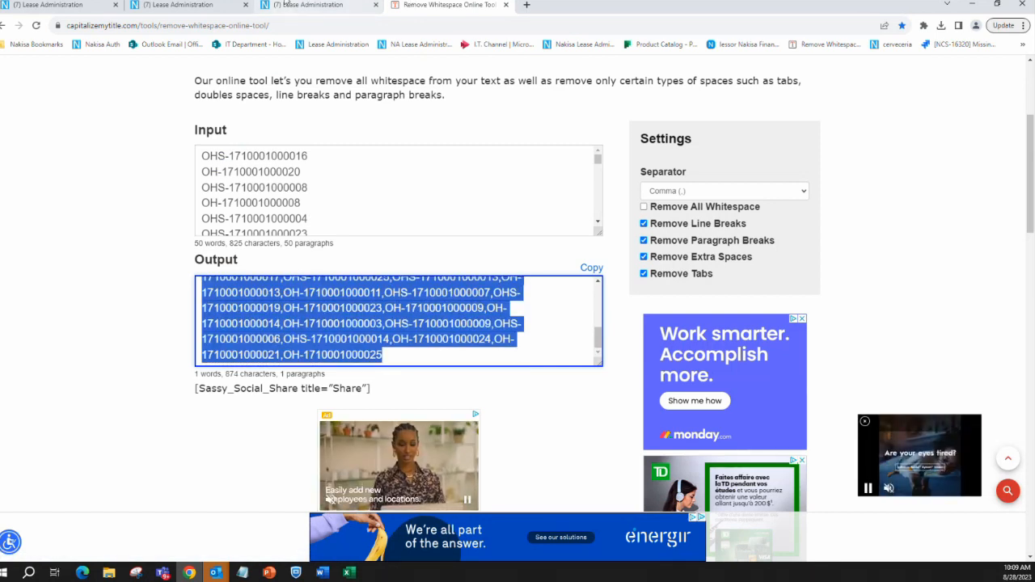
pyautogui.click(286, 3)
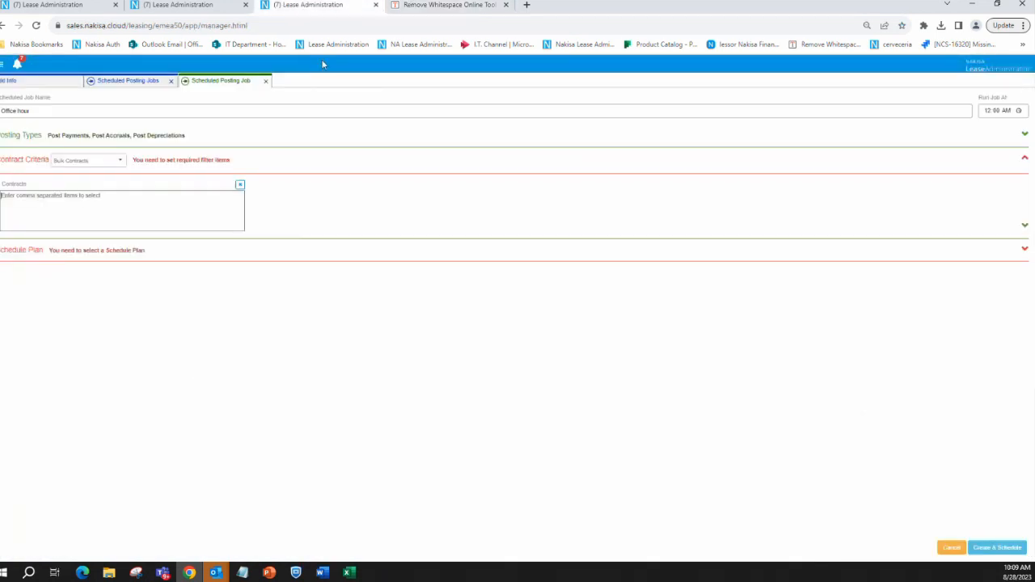
pyautogui.click(54, 212)
pyautogui.hotkey('ctrl', 'v')
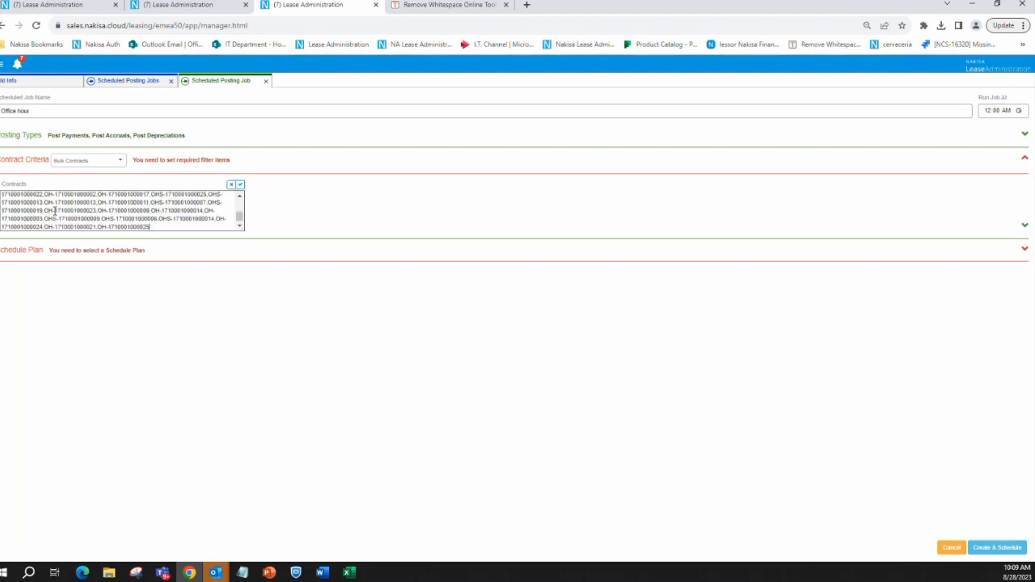
pyautogui.click(240, 186)
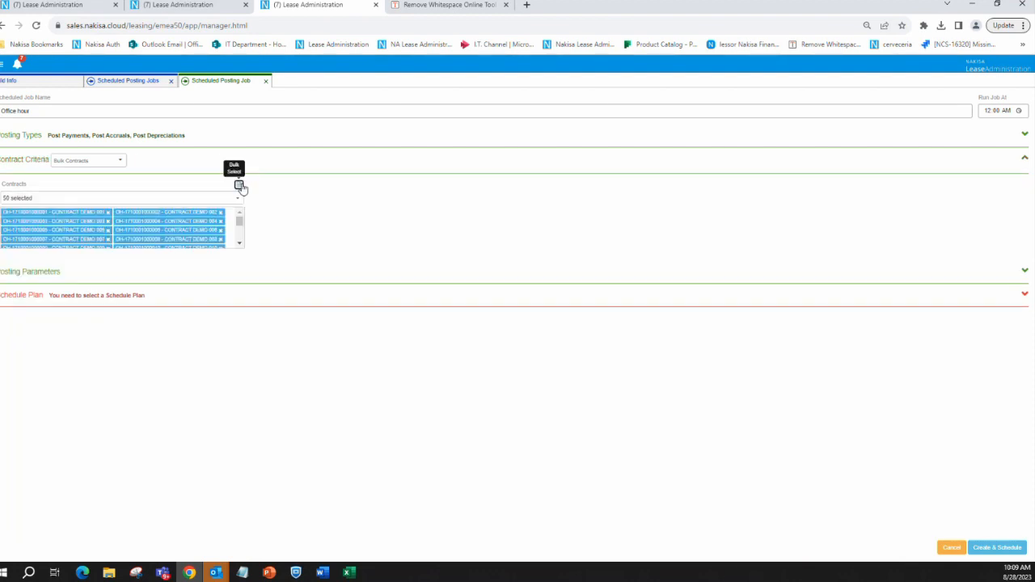
# Expand the posting parameters and examine the Use Schedule Period Dates and Until End of Schedule Run Month options
pyautogui.click(49, 272)
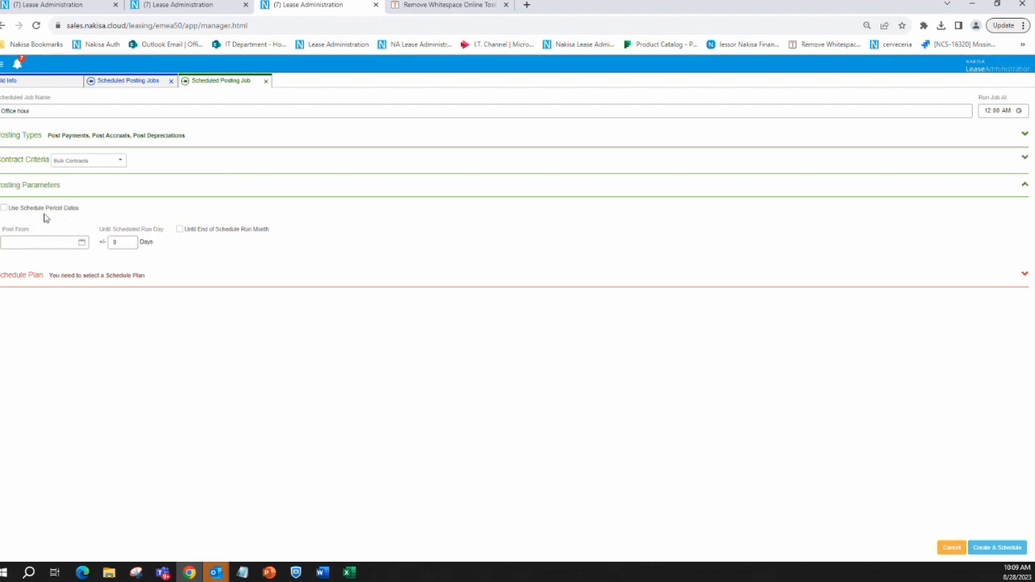
pyautogui.moveTo(66, 212)
pyautogui.moveTo(189, 231)
# Switch to the PowerPoint presentation and show slide 8 about the Stop Button
pyautogui.hotkey('alt', 'Tab')
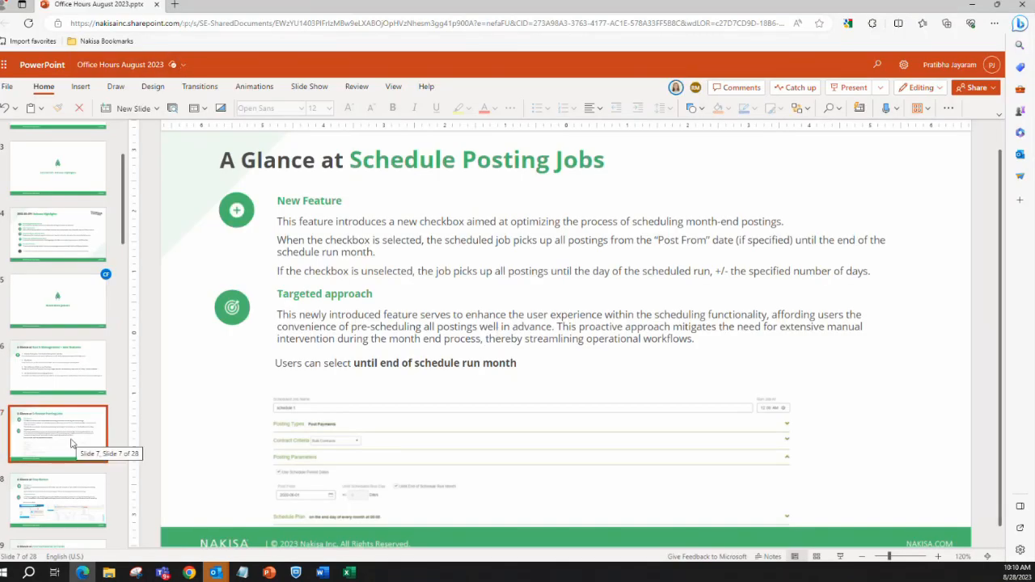
pyautogui.click(63, 495)
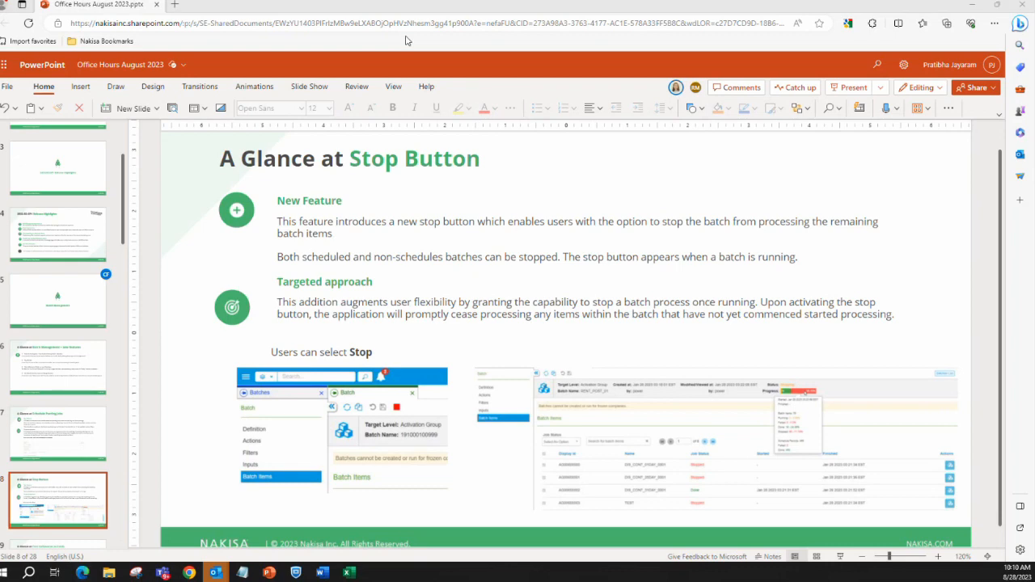
# Return to the main Lease Administration page and create a new batch of type Batch Posting
pyautogui.hotkey('alt', 'Tab')
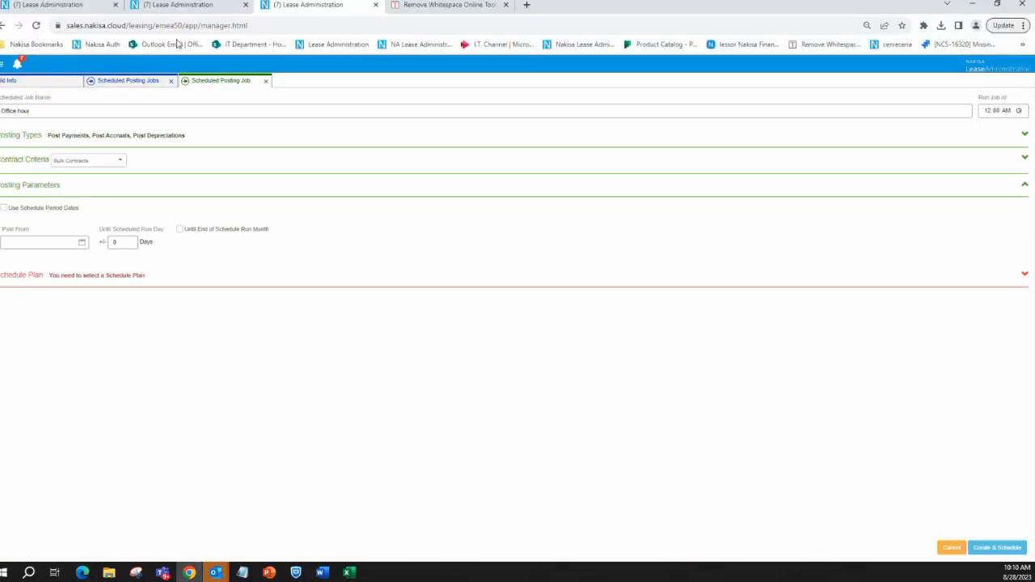
pyautogui.click(77, 6)
pyautogui.click(198, 5)
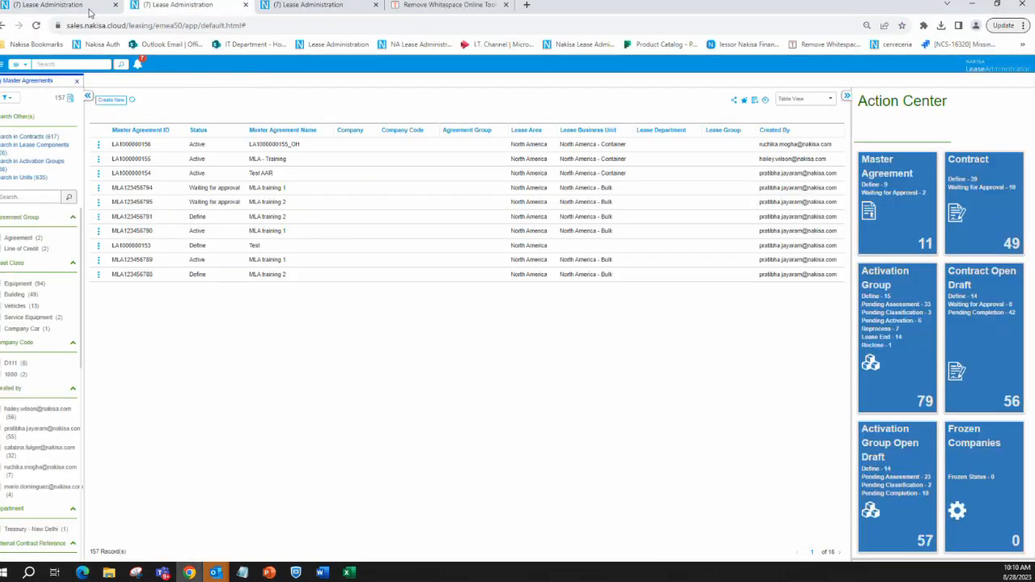
pyautogui.click(2, 64)
pyautogui.click(37, 182)
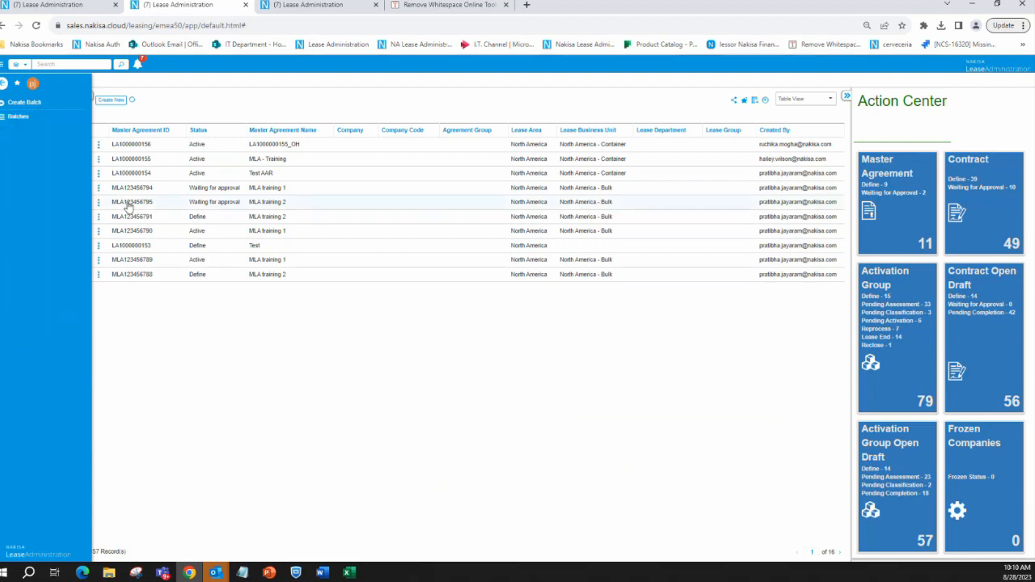
pyautogui.click(22, 102)
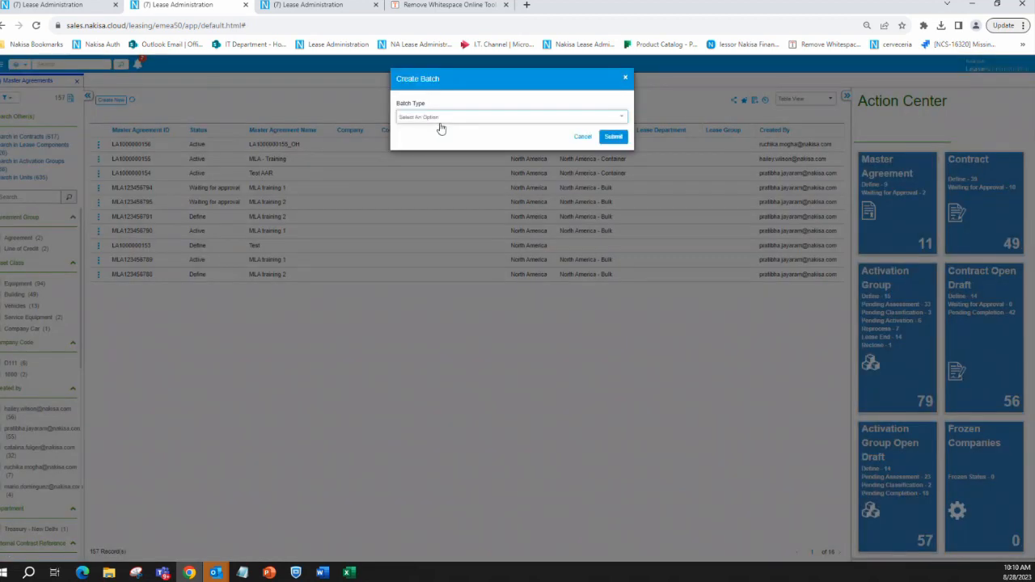
pyautogui.click(453, 119)
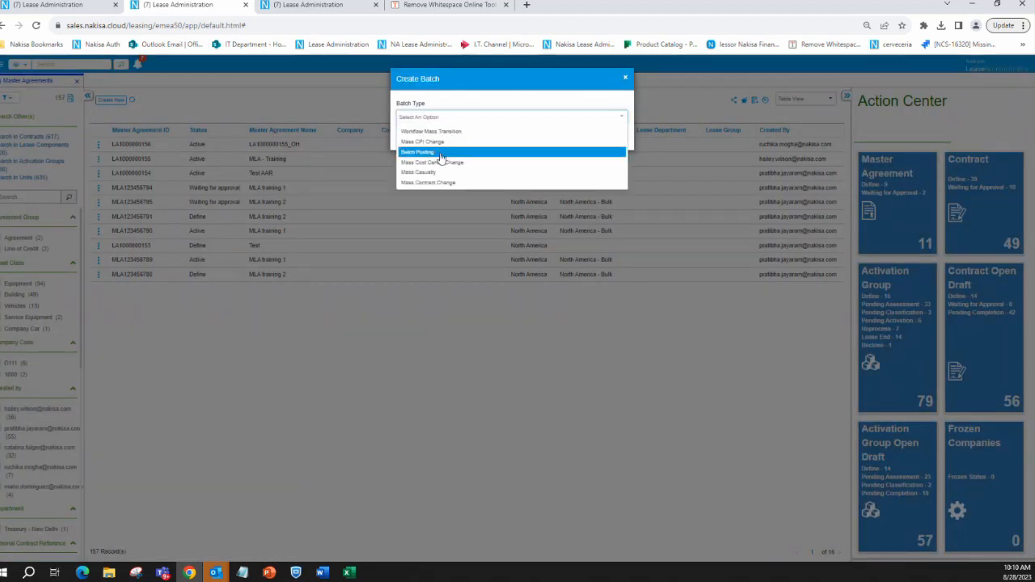
pyautogui.click(441, 152)
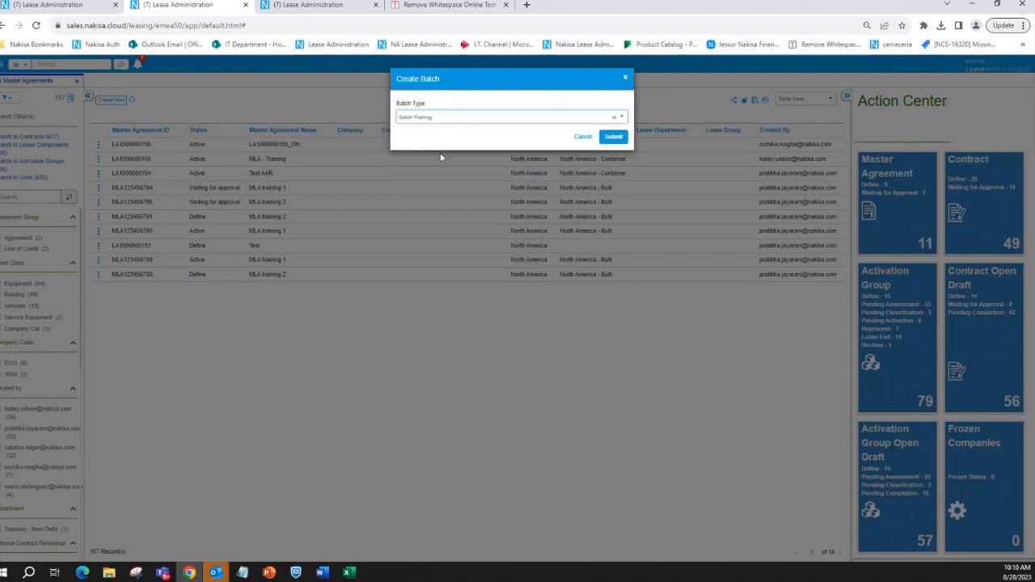
pyautogui.click(615, 138)
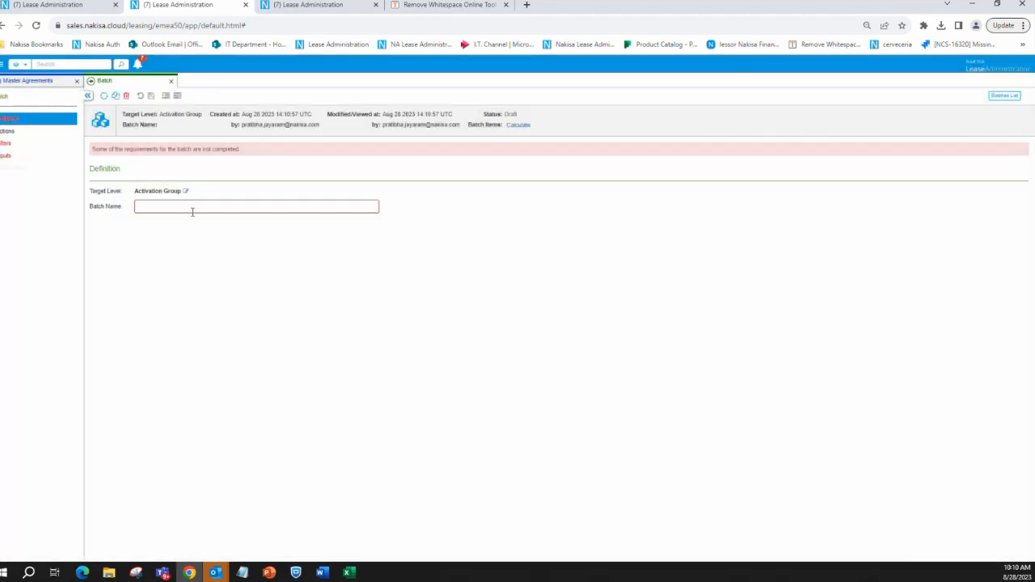
# Name the batch "Office hour" and save its definition
pyautogui.click(190, 207)
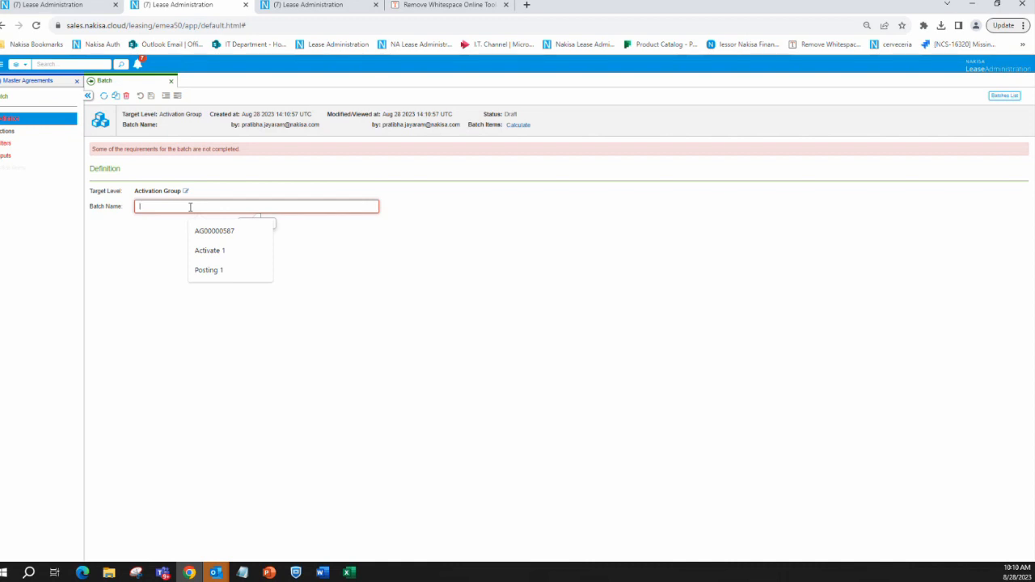
pyautogui.write('Of')
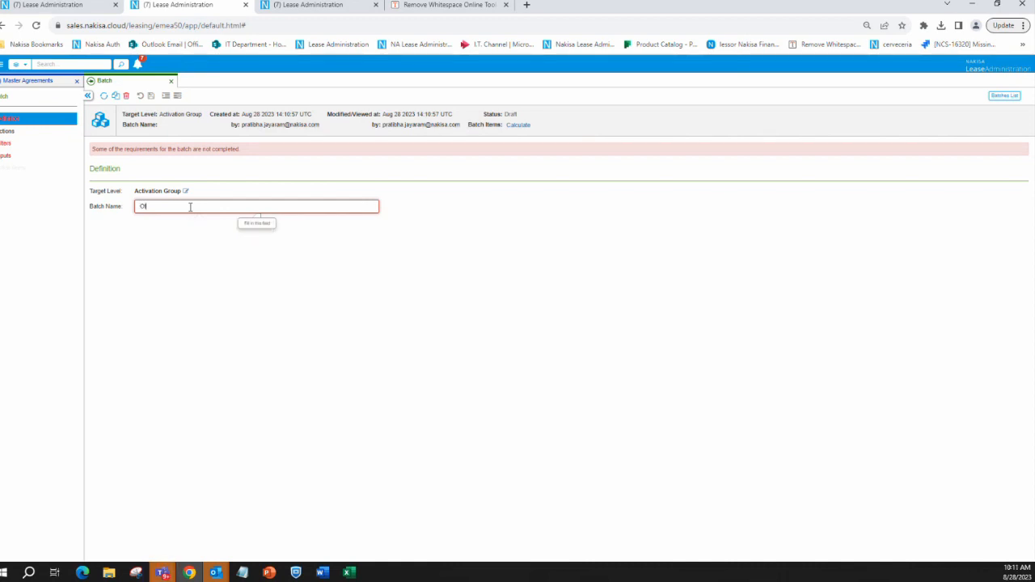
pyautogui.write('fice hour')
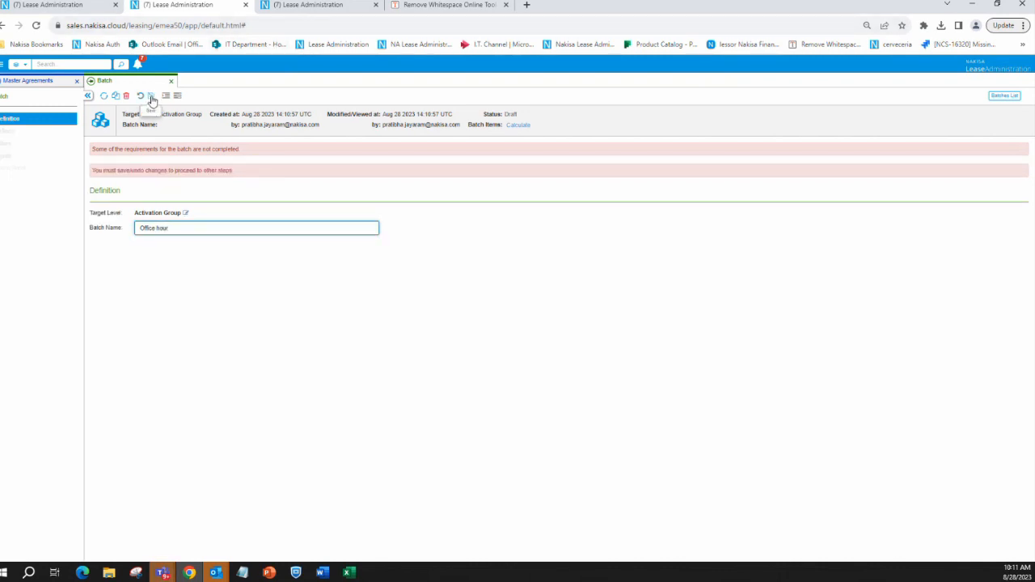
pyautogui.click(151, 97)
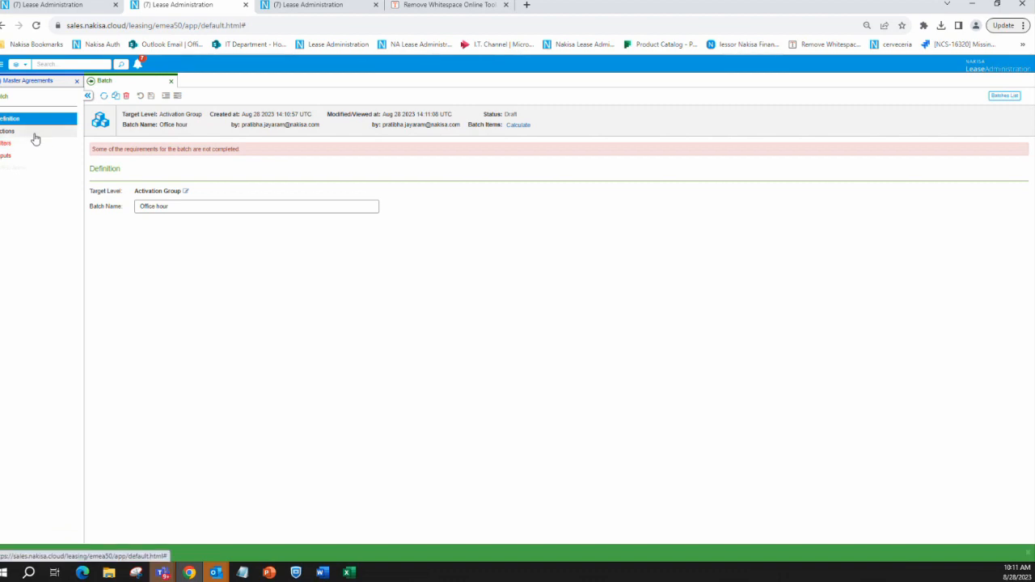
# Set the batch action to Post All Postings and save the change
pyautogui.click(32, 133)
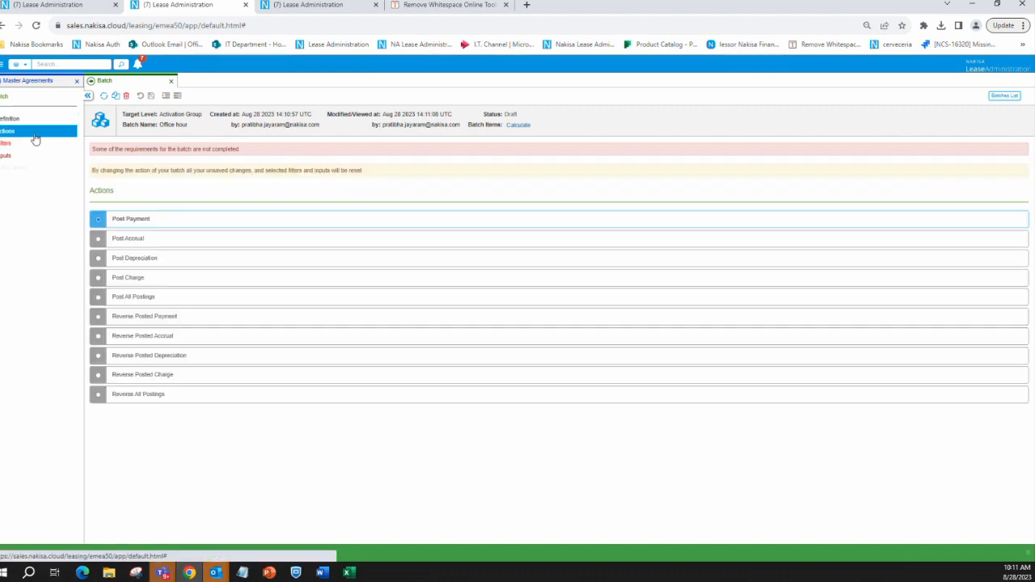
pyautogui.click(102, 300)
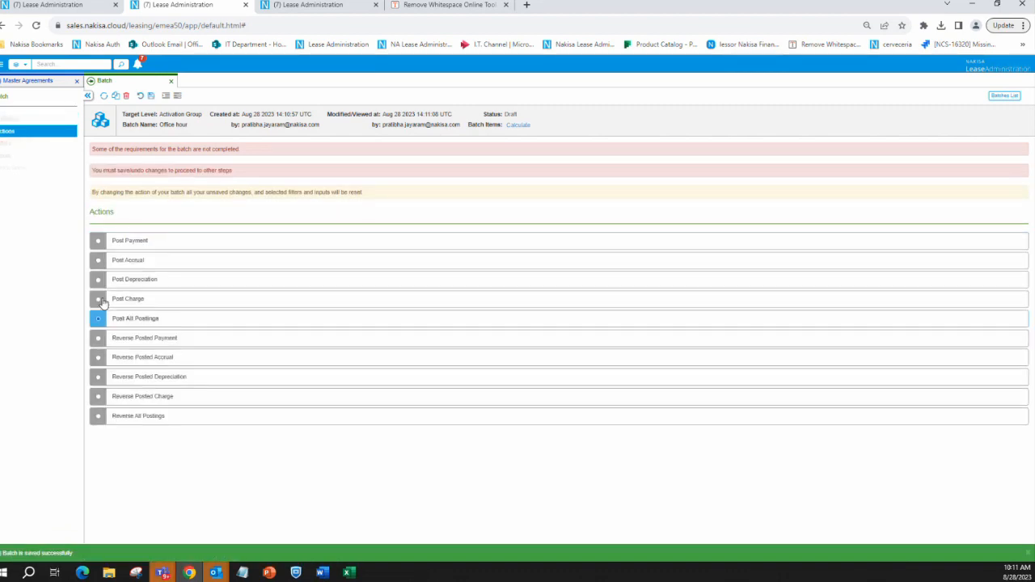
pyautogui.click(150, 97)
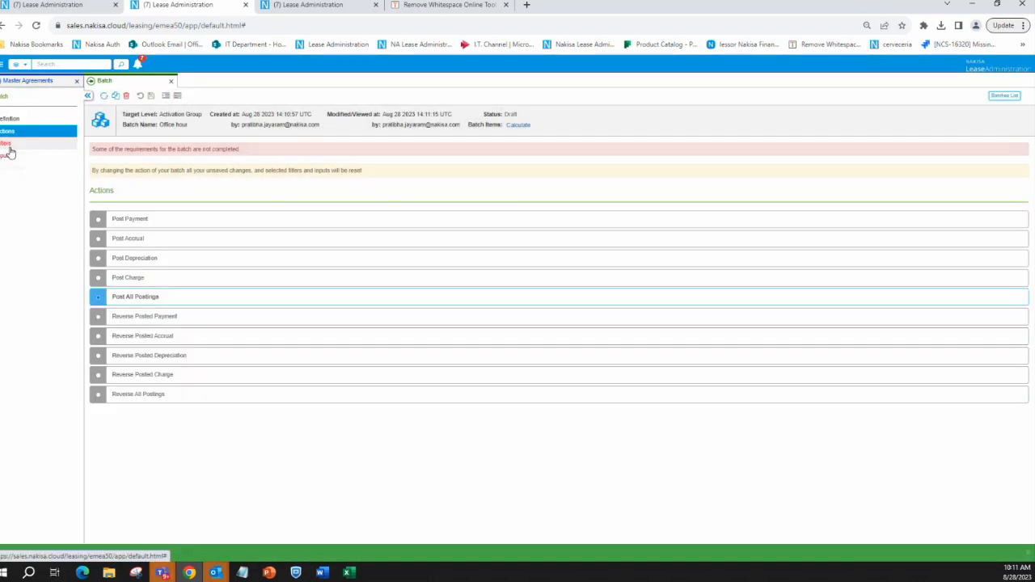
# Set the batch's filter to Bulk Contracts
pyautogui.click(8, 145)
pyautogui.click(168, 177)
pyautogui.click(153, 204)
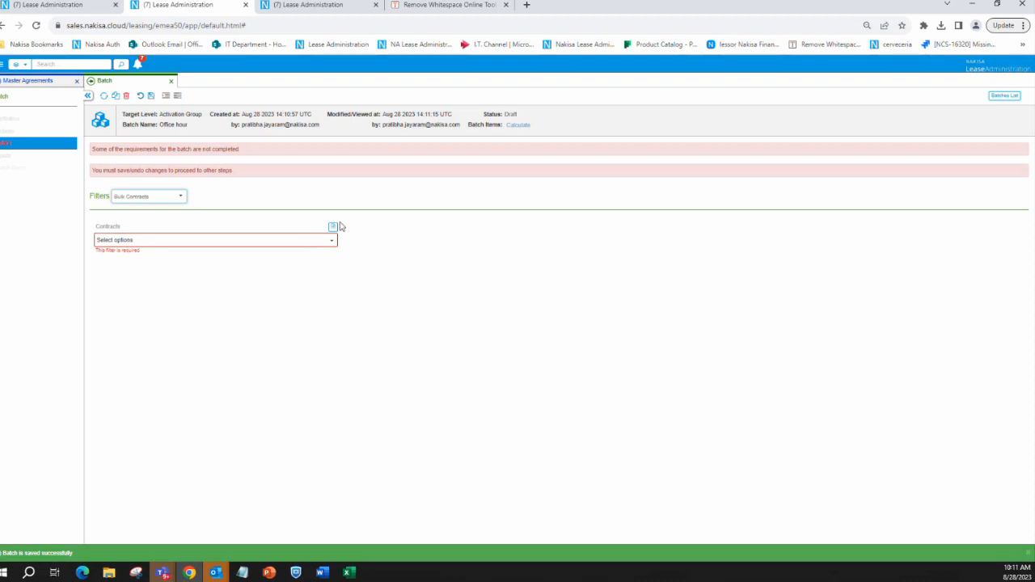
# Paste the copied list of contract IDs into the Contracts filter, apply it and save the batch
pyautogui.click(333, 226)
pyautogui.click(280, 250)
pyautogui.hotkey('ctrl', 'v')
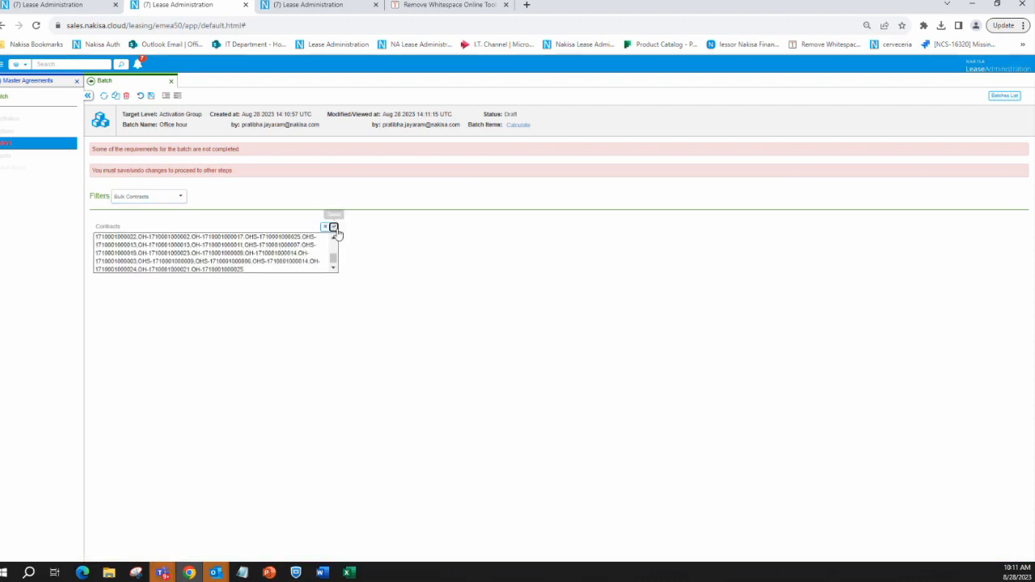
pyautogui.click(335, 229)
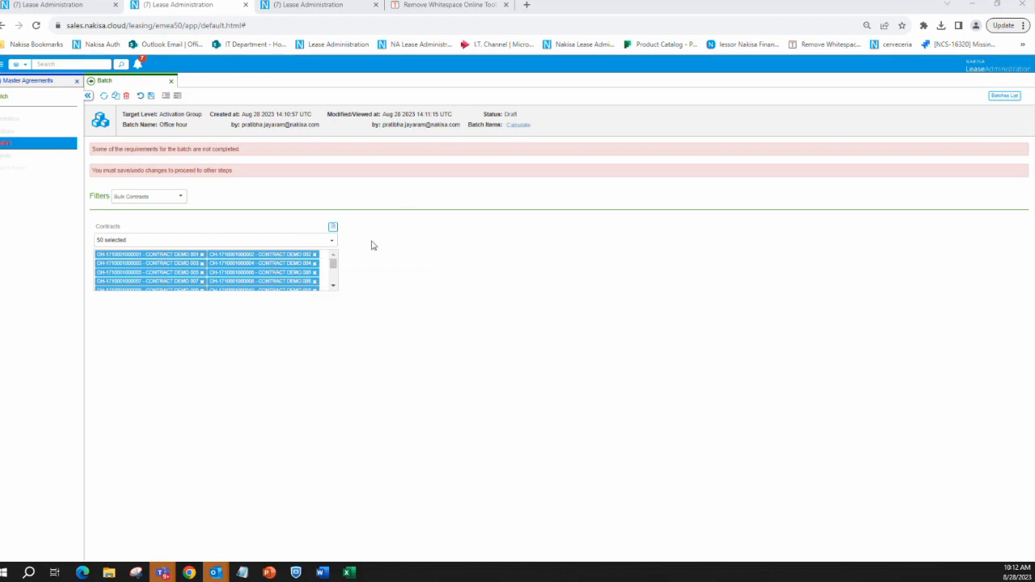
pyautogui.click(152, 97)
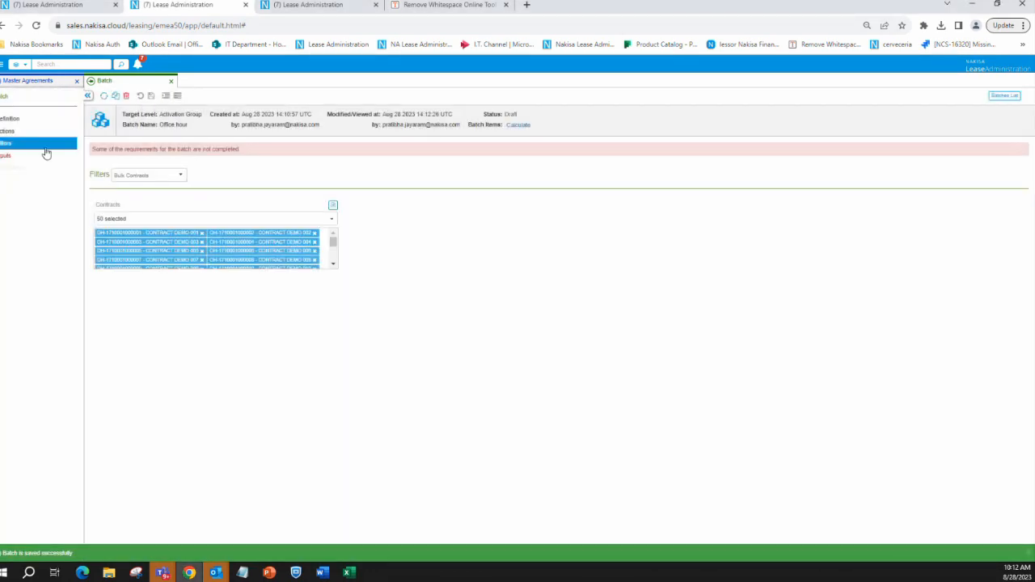
# In the batch's Inputs, enable Use Schedule Period Dates and set the Post From date to 2022-04-01
pyautogui.click(9, 160)
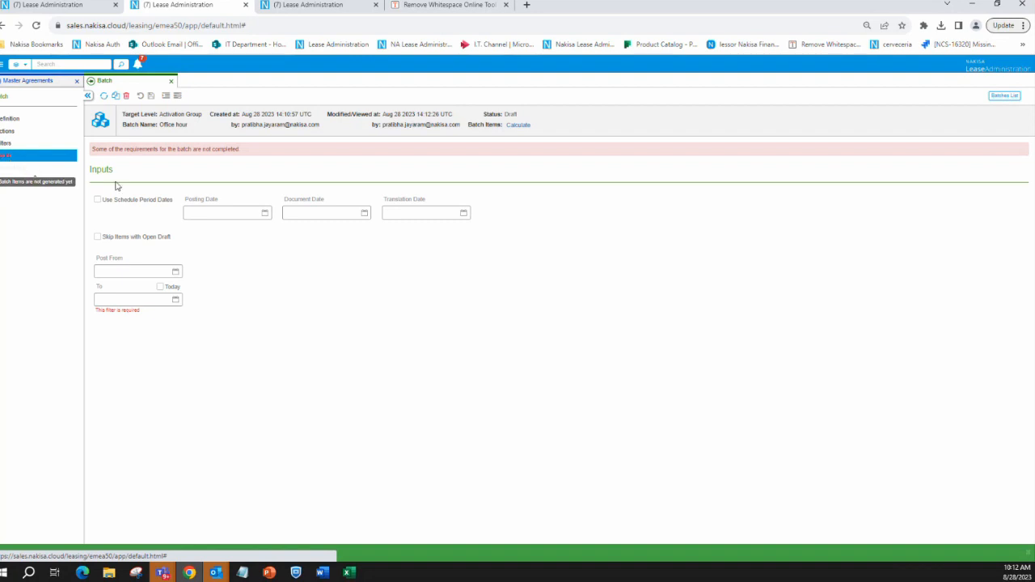
pyautogui.click(97, 200)
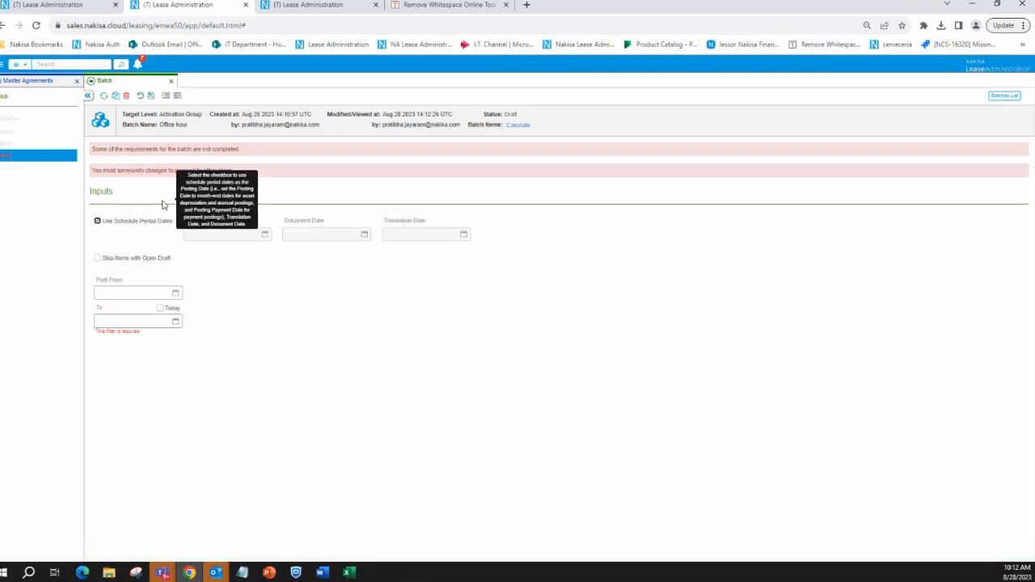
pyautogui.click(175, 293)
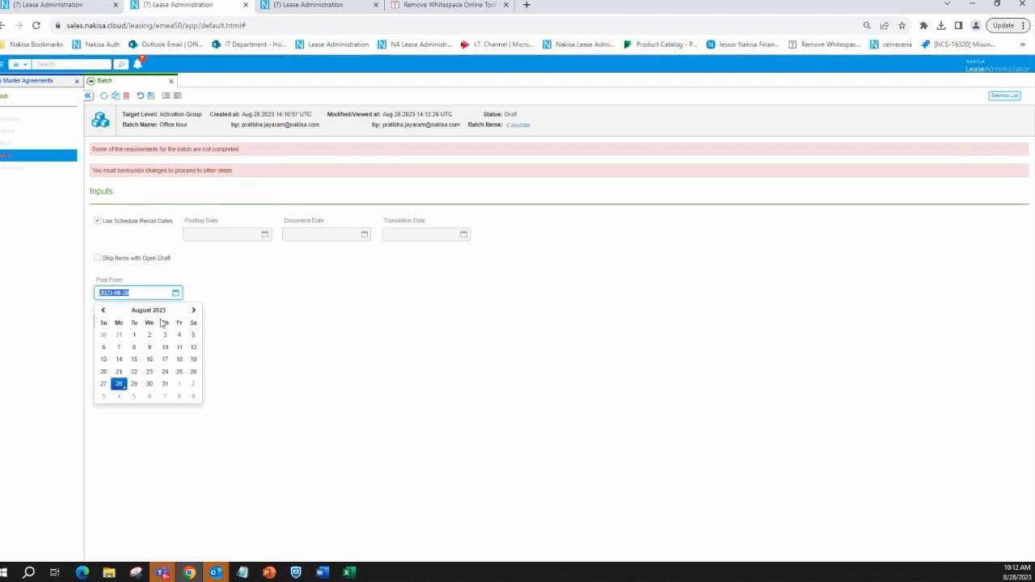
pyautogui.click(148, 309)
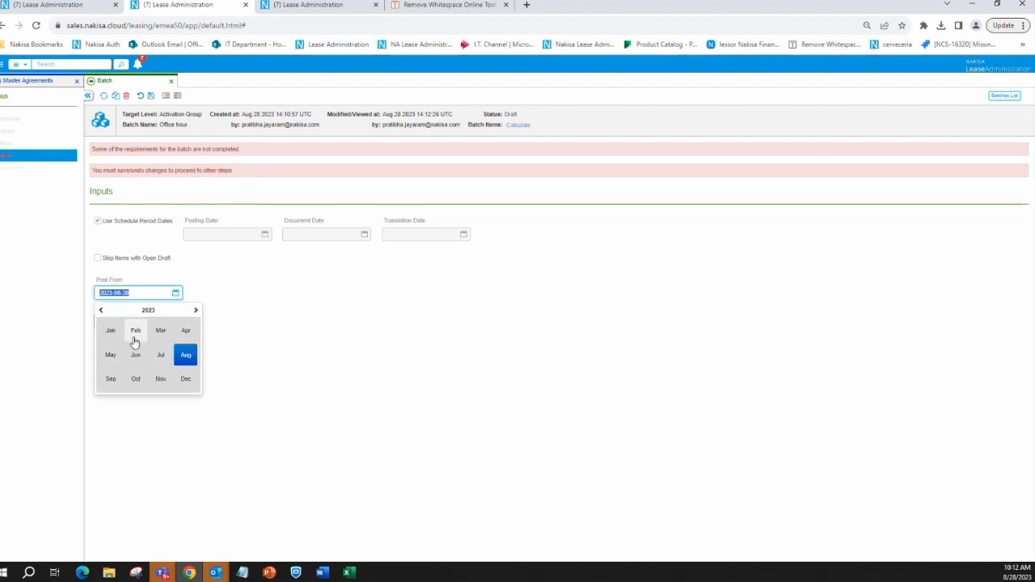
pyautogui.click(101, 309)
pyautogui.click(186, 335)
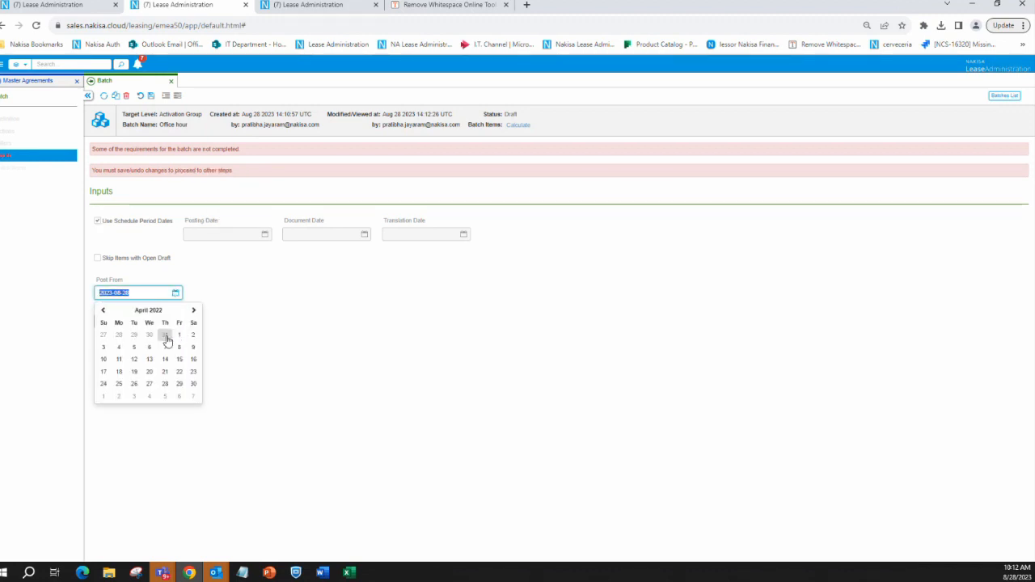
pyautogui.click(177, 335)
# Set the posting To date to 2022-06-30 and save the batch inputs
pyautogui.click(137, 326)
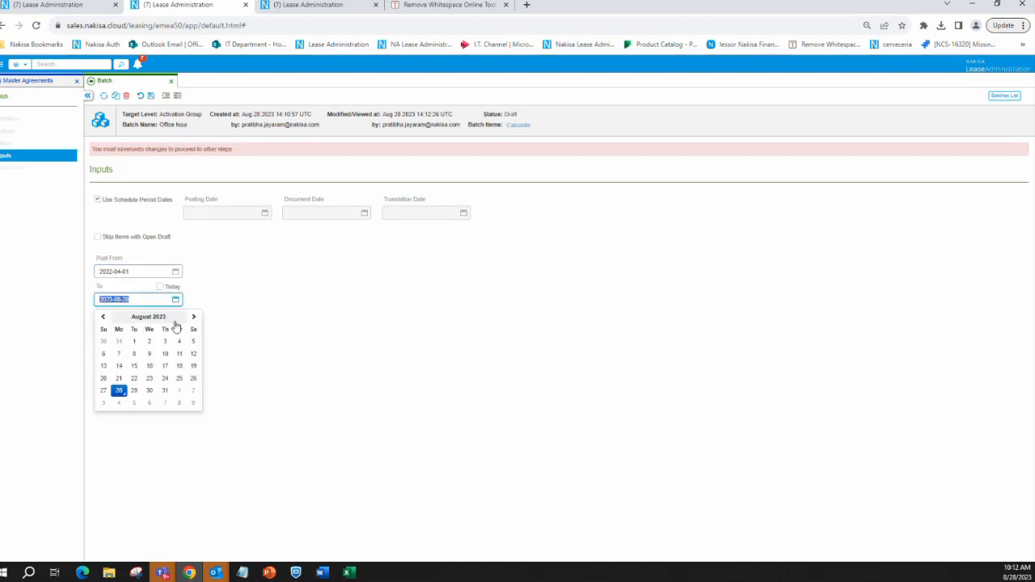
pyautogui.click(170, 318)
pyautogui.click(100, 316)
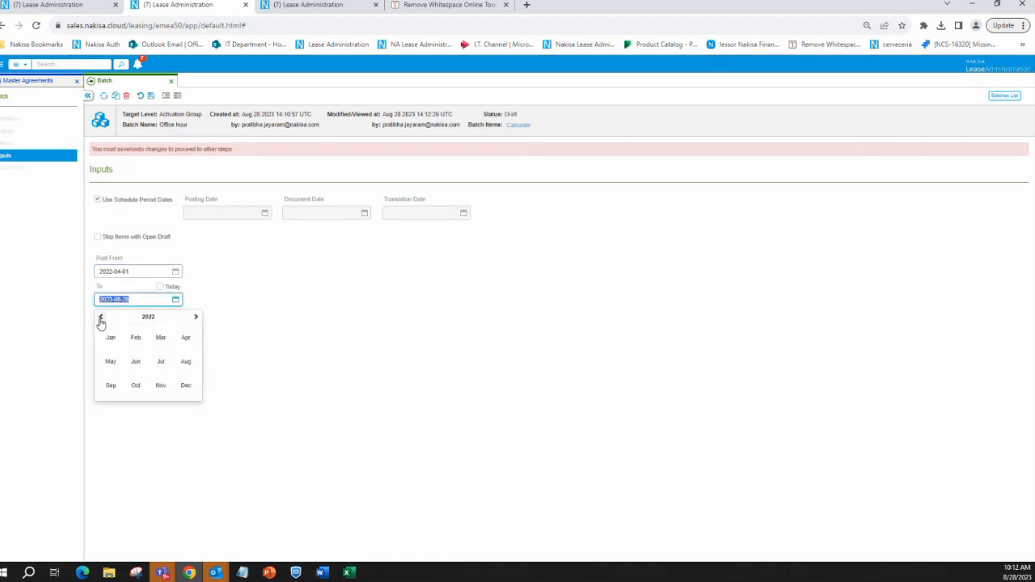
pyautogui.click(133, 362)
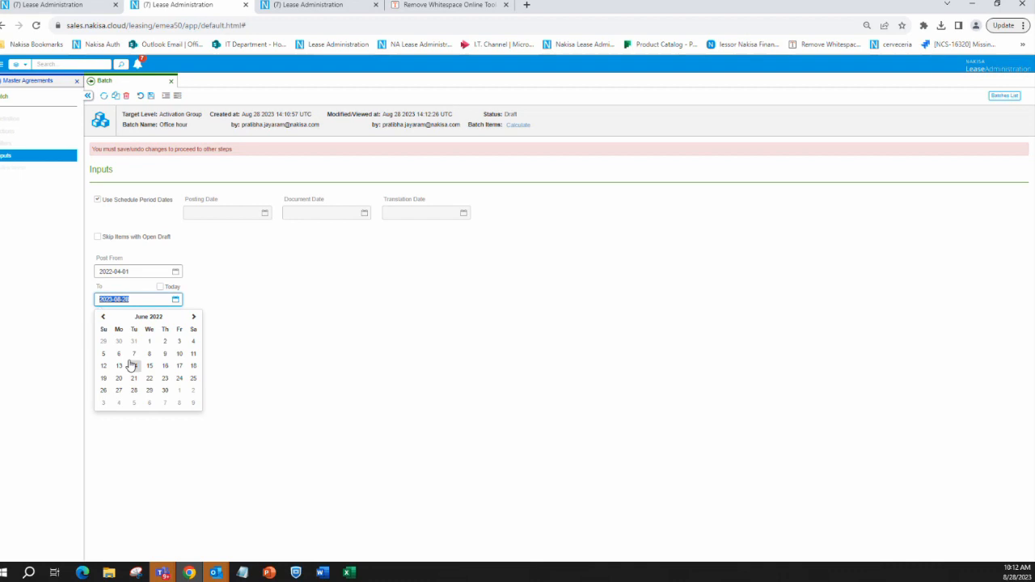
pyautogui.click(165, 390)
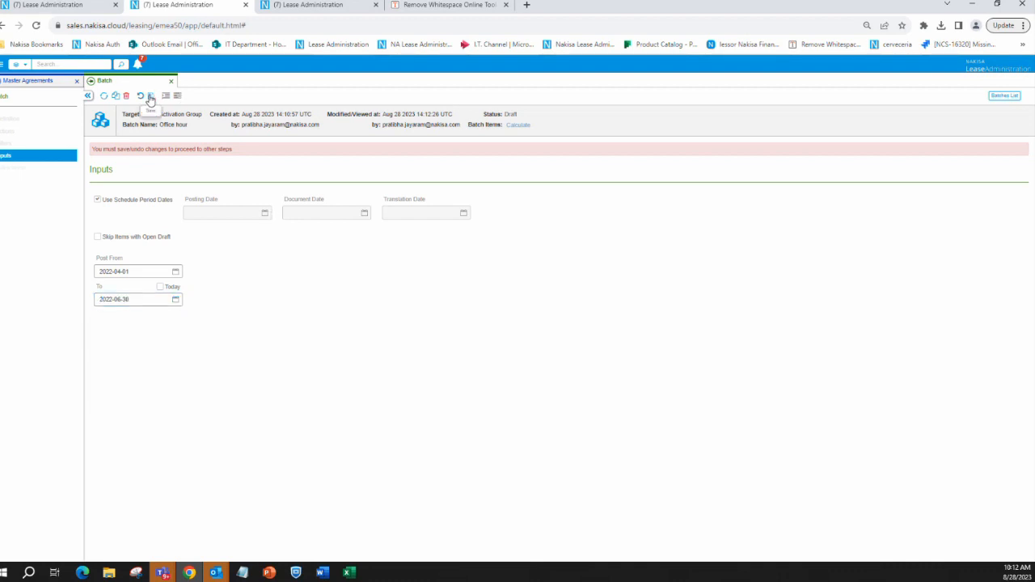
pyautogui.click(151, 97)
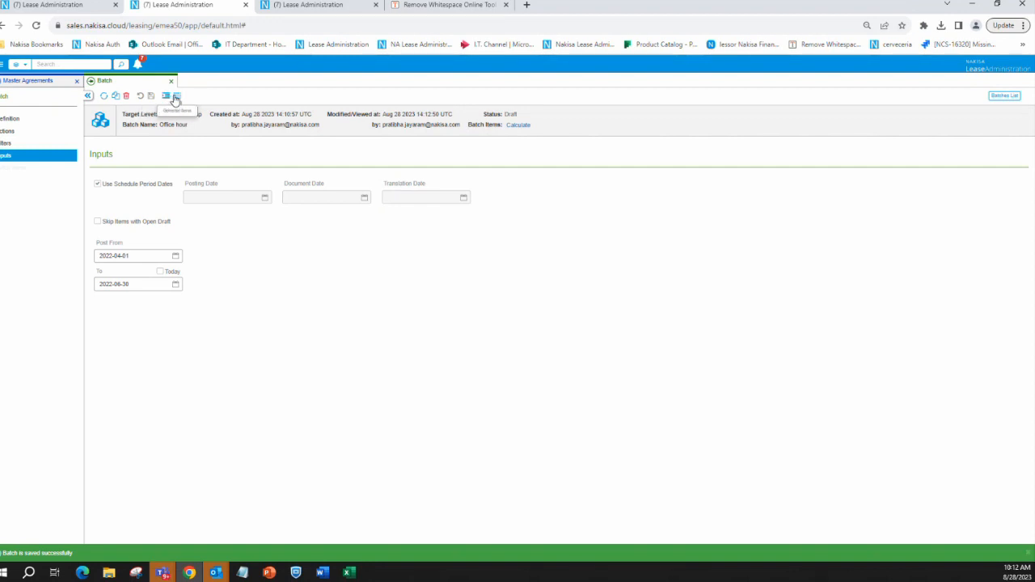
# Generate the batch items for the Office hour batch and run the batch
pyautogui.click(177, 97)
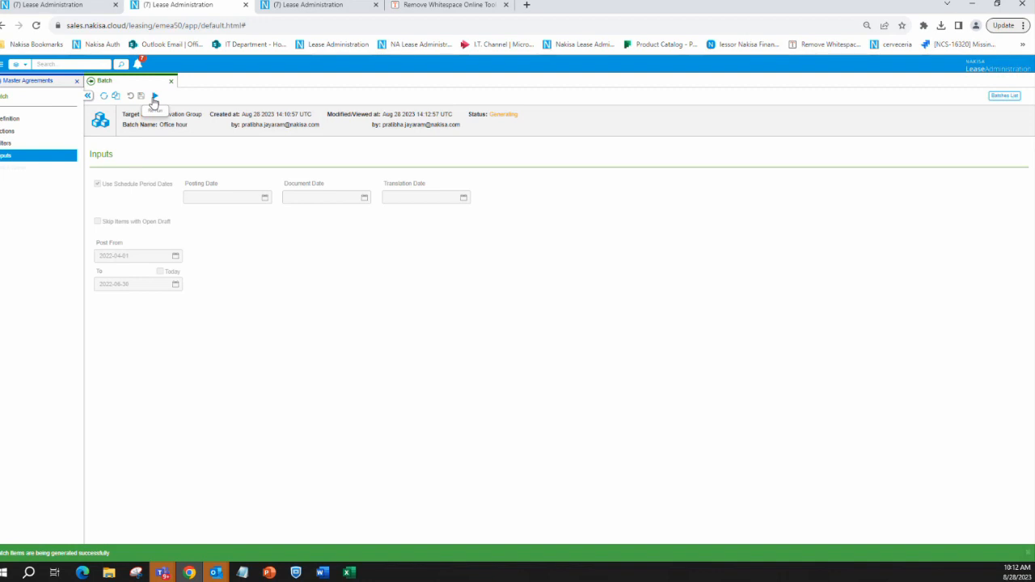
pyautogui.click(154, 96)
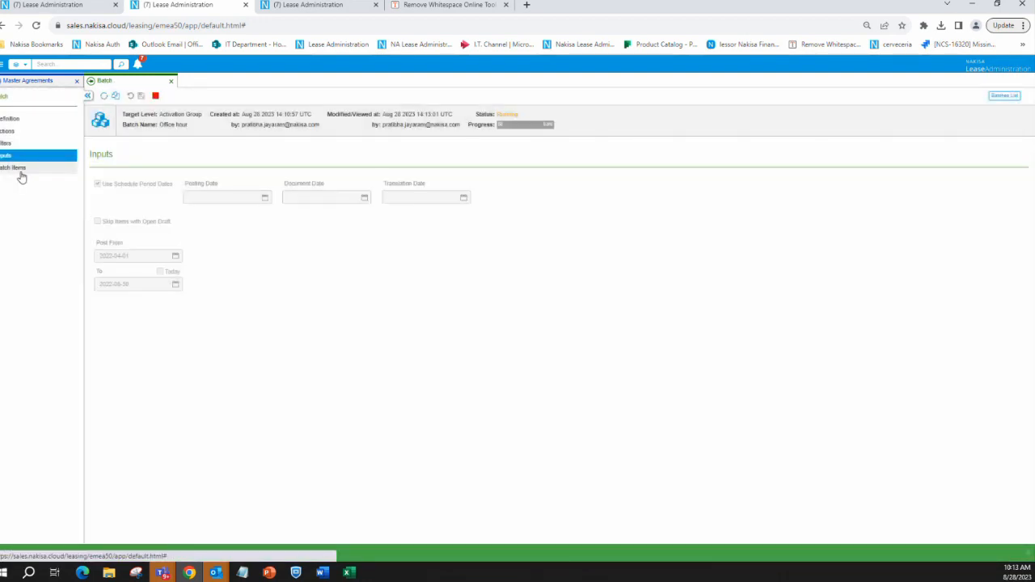
# Open the list of batch items and stop the running batch
pyautogui.click(21, 169)
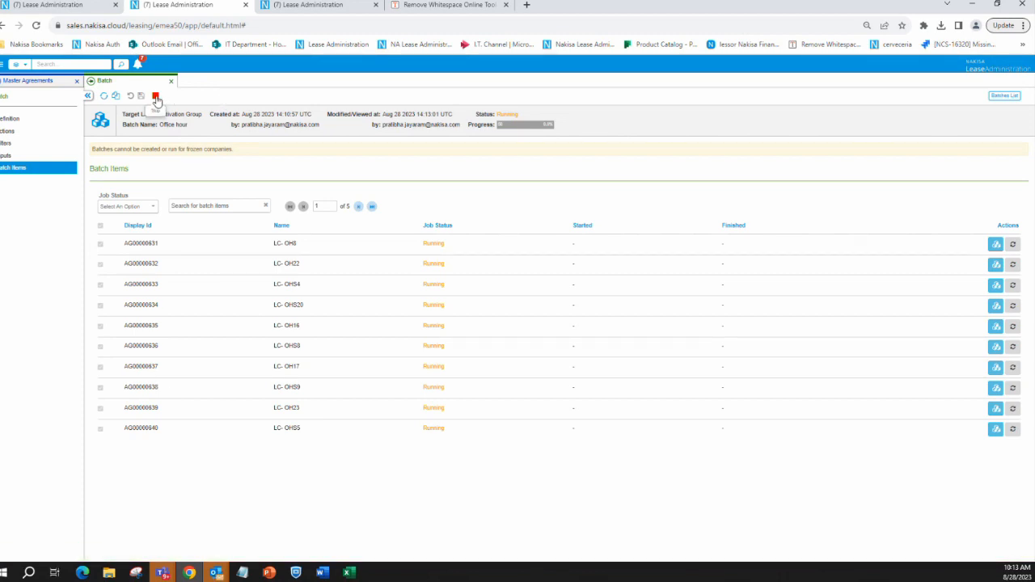
pyautogui.click(156, 97)
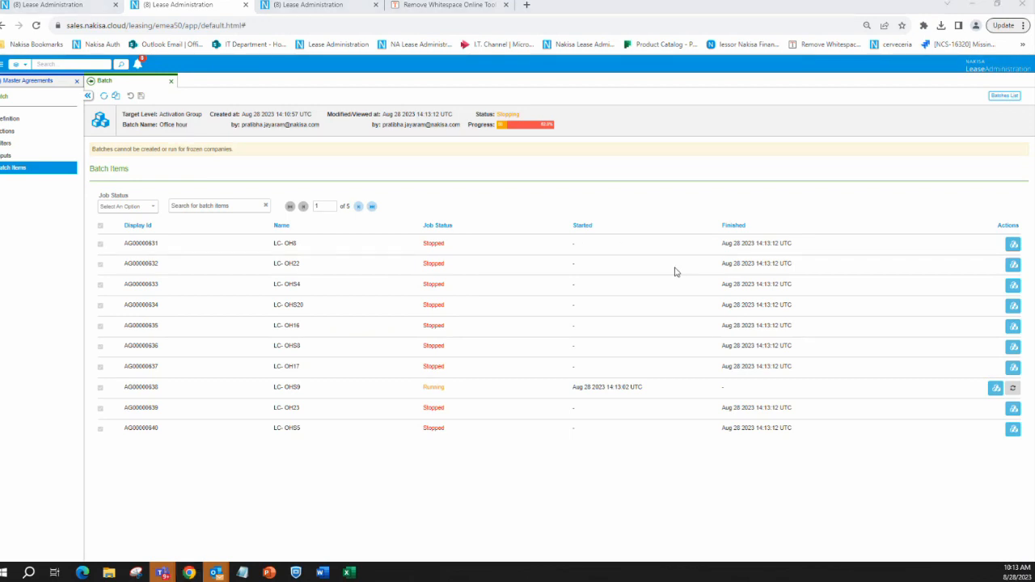
# Switch to the Office Hours August 2023 PowerPoint presentation and show the Post to/Reverse to Fields slide
pyautogui.hotkey('alt', 'Tab')
pyautogui.scroll(-2, 81, 392)
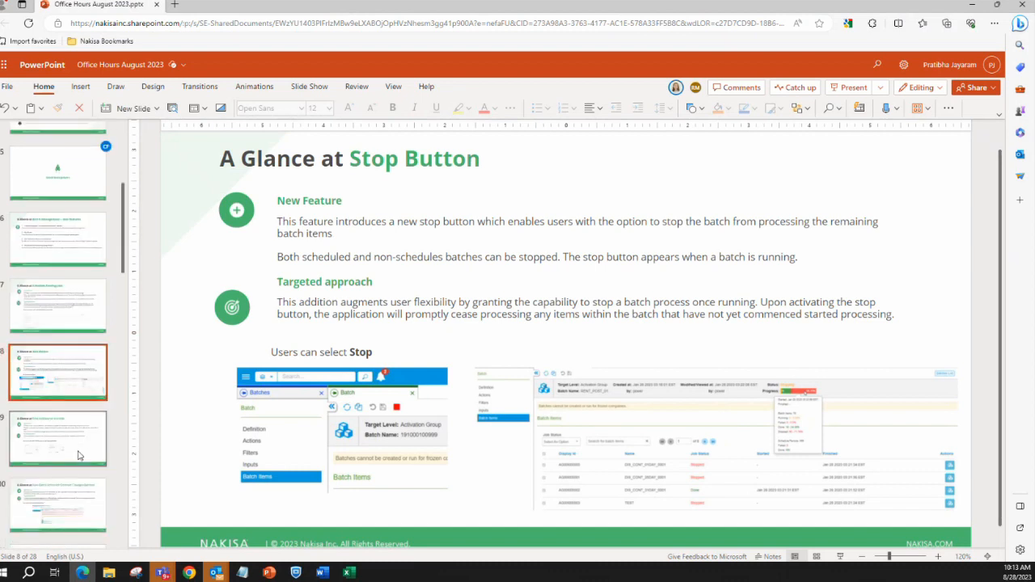
pyautogui.click(44, 451)
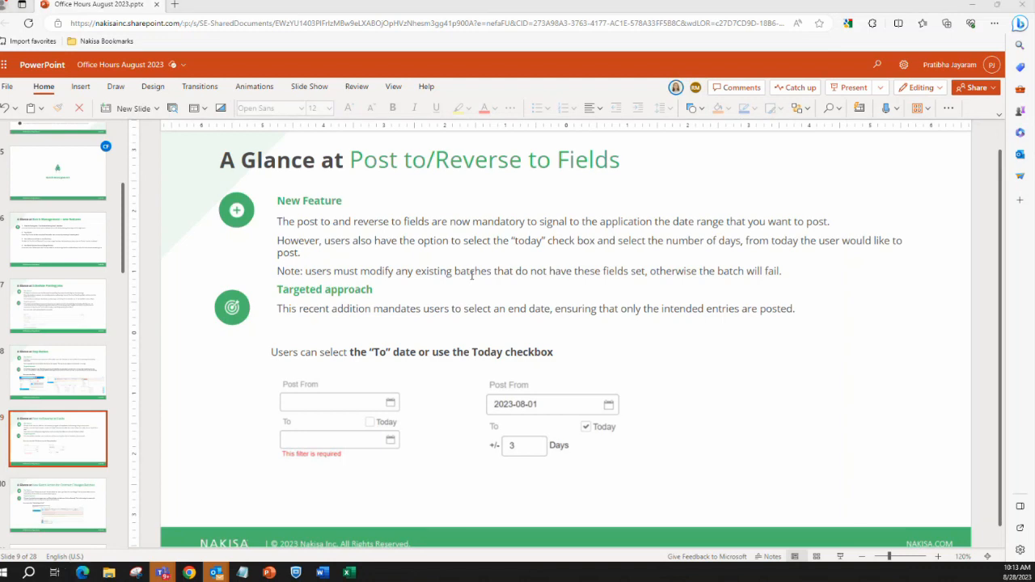
# Switch to Lease Administration to review the Post From and To fields in the batch's Inputs, and return to the PowerPoint presentation
pyautogui.hotkey('alt', 'Tab')
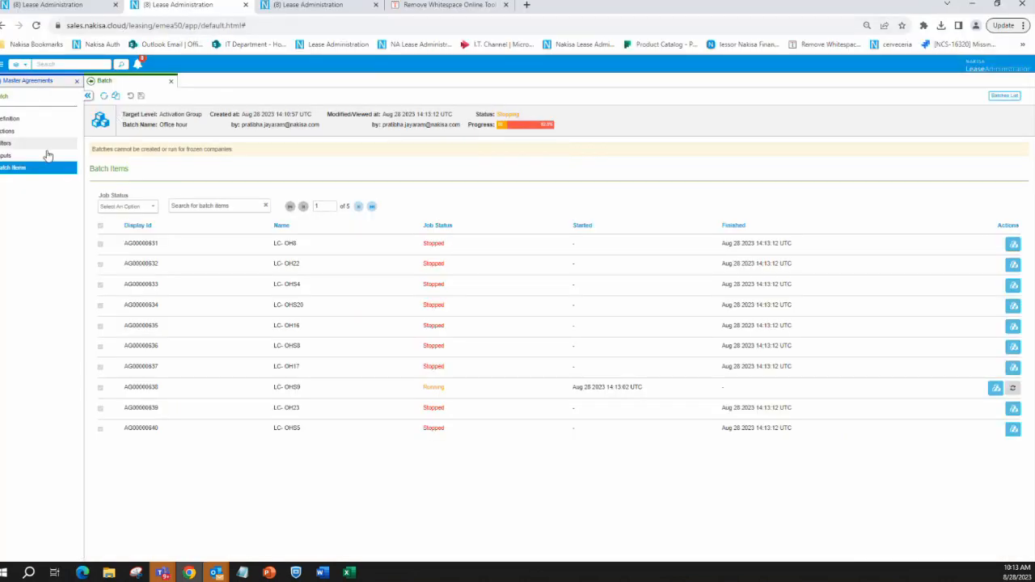
pyautogui.click(12, 143)
pyautogui.click(13, 155)
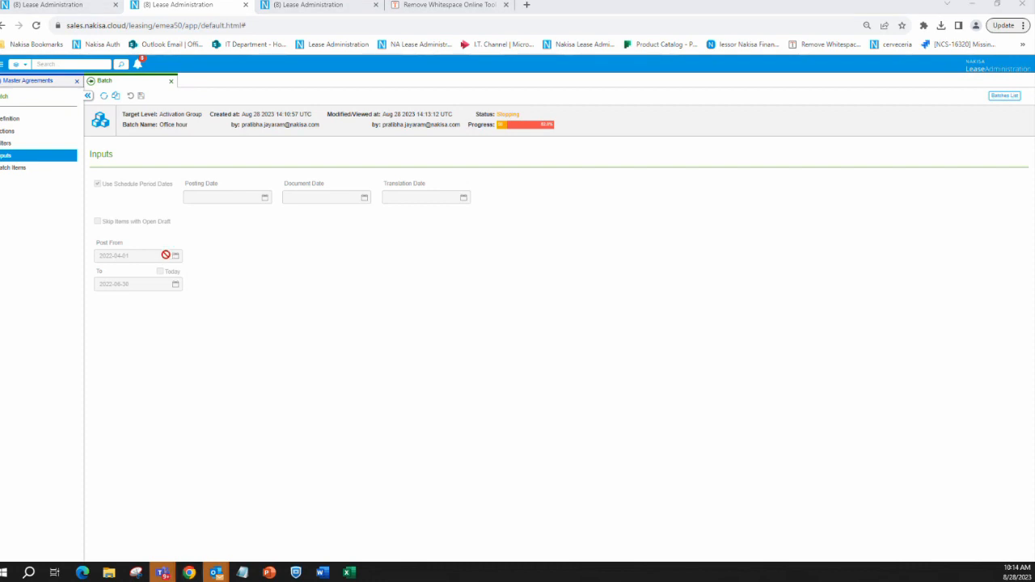
pyautogui.hotkey('alt', 'Tab')
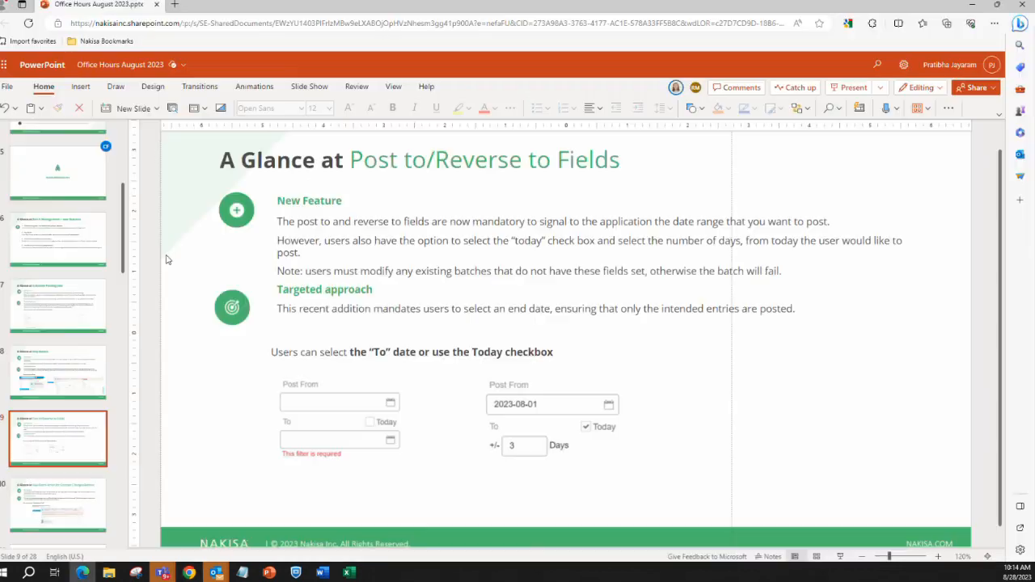
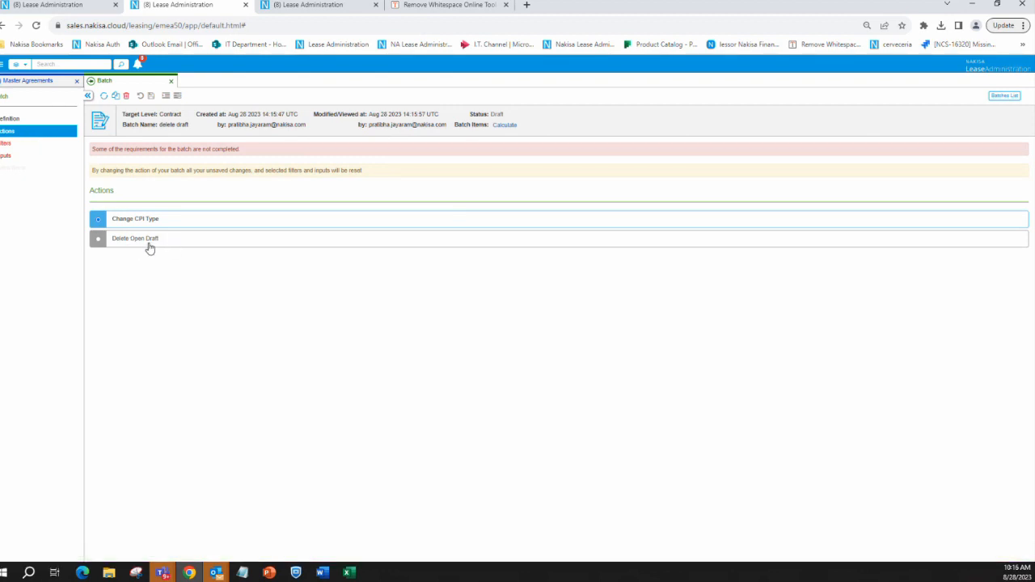
# Save Delete Open Draft as the action of the delete draft batch and set its filter type to Bulk Contracts
pyautogui.click(114, 241)
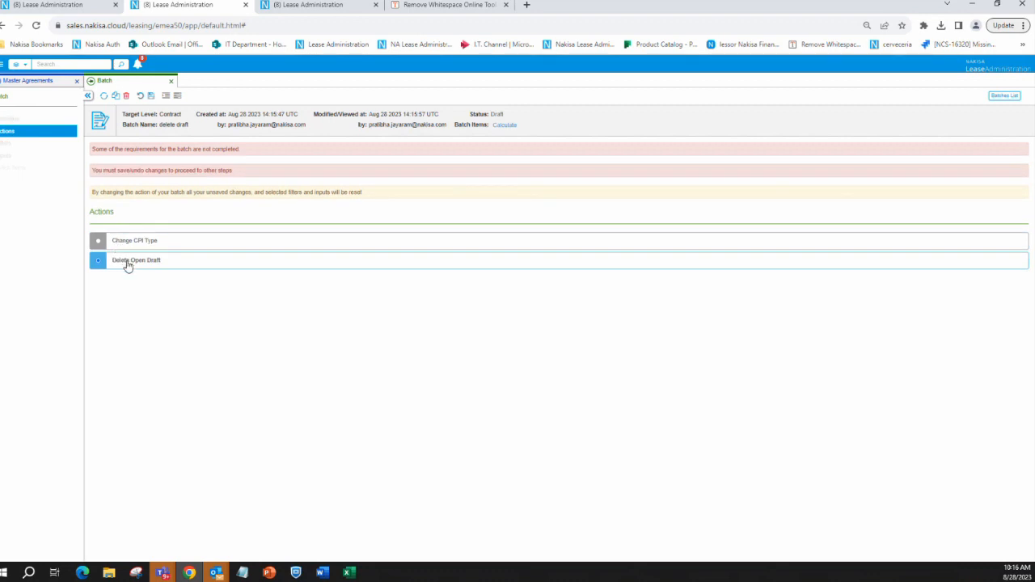
pyautogui.click(151, 96)
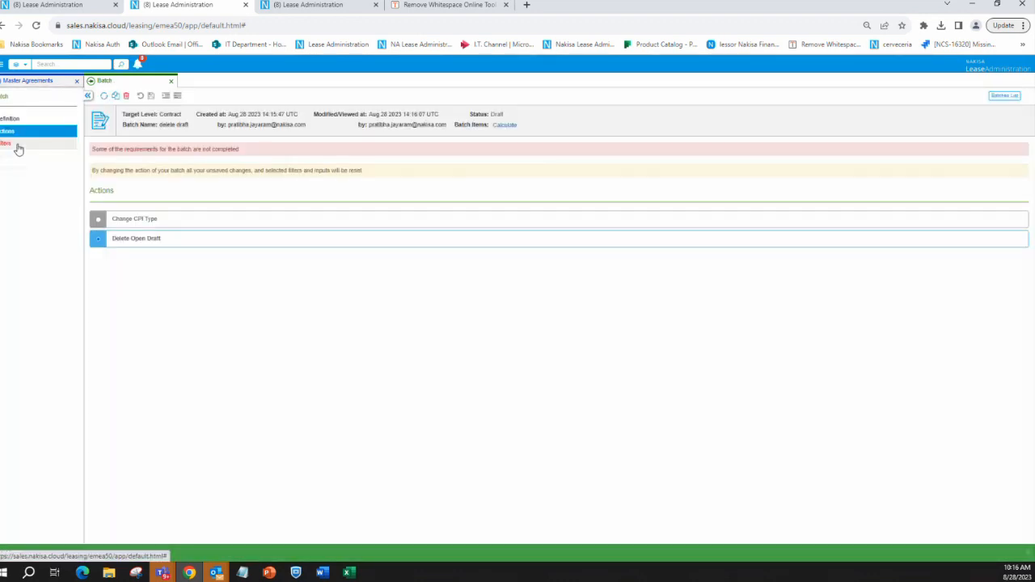
pyautogui.click(16, 145)
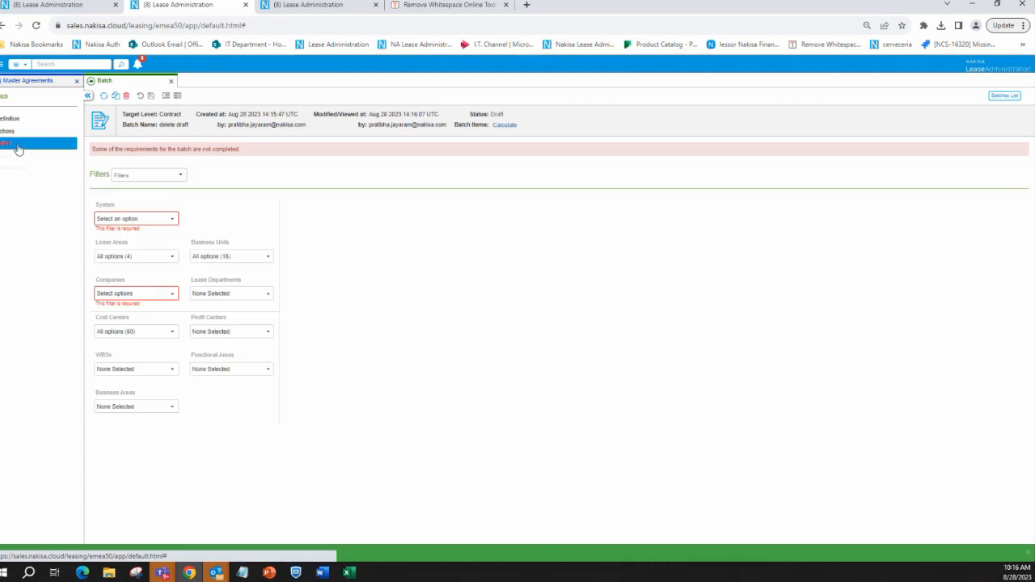
pyautogui.click(182, 175)
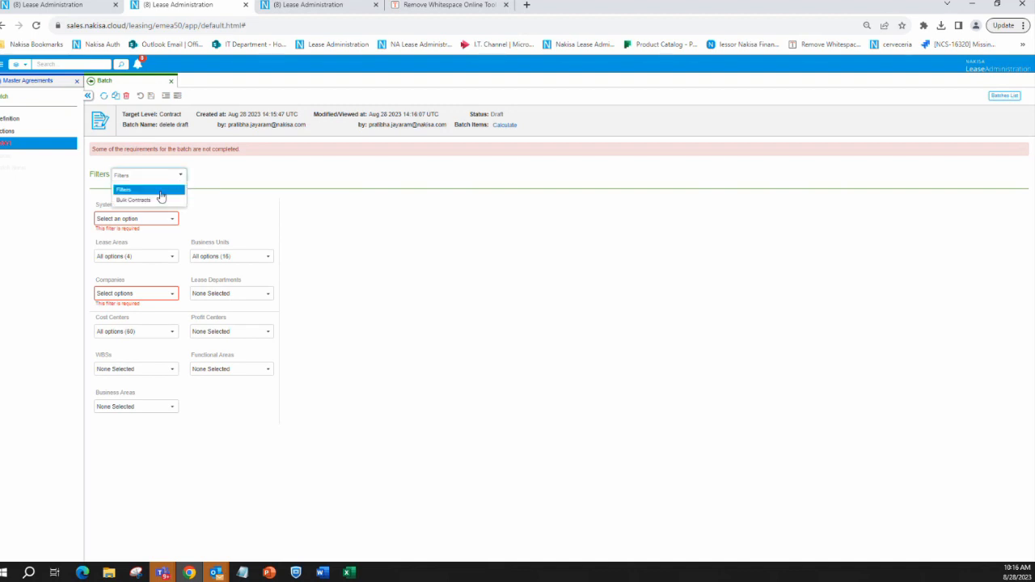
pyautogui.click(151, 199)
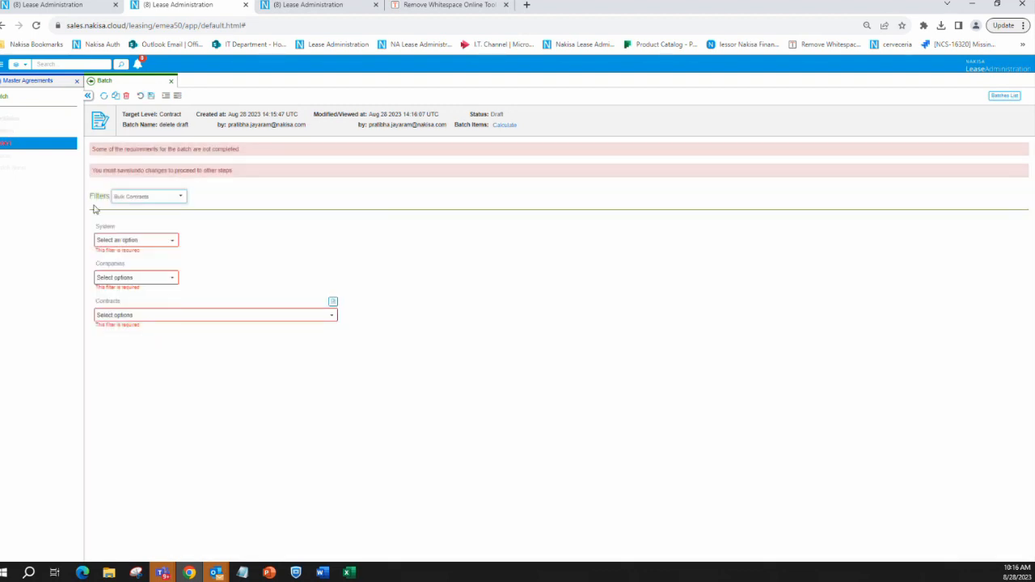
# Set the bulk contract filter's System to DIS1 and its Companies to D111 - Canada - Disconnected
pyautogui.click(150, 241)
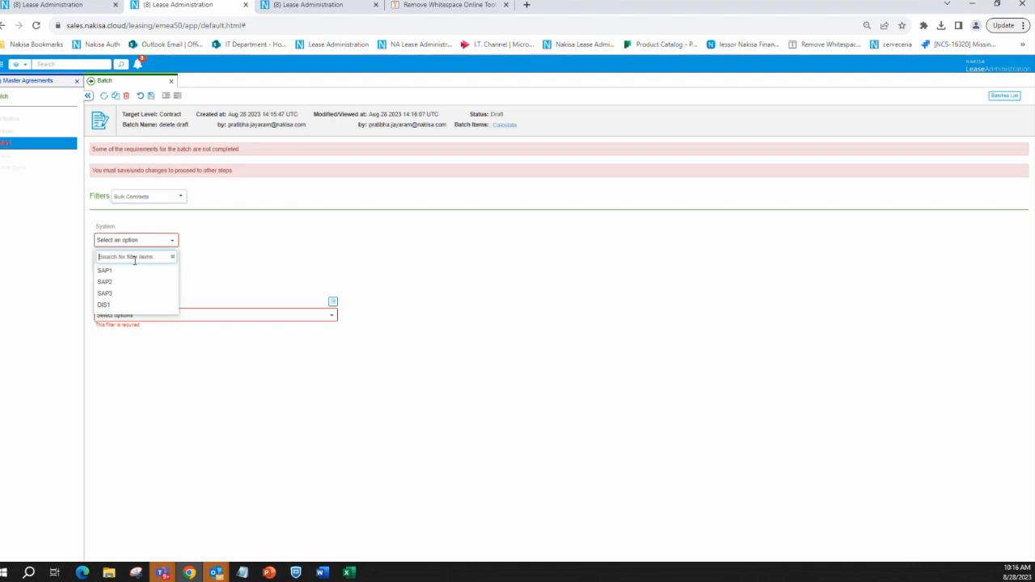
pyautogui.click(113, 305)
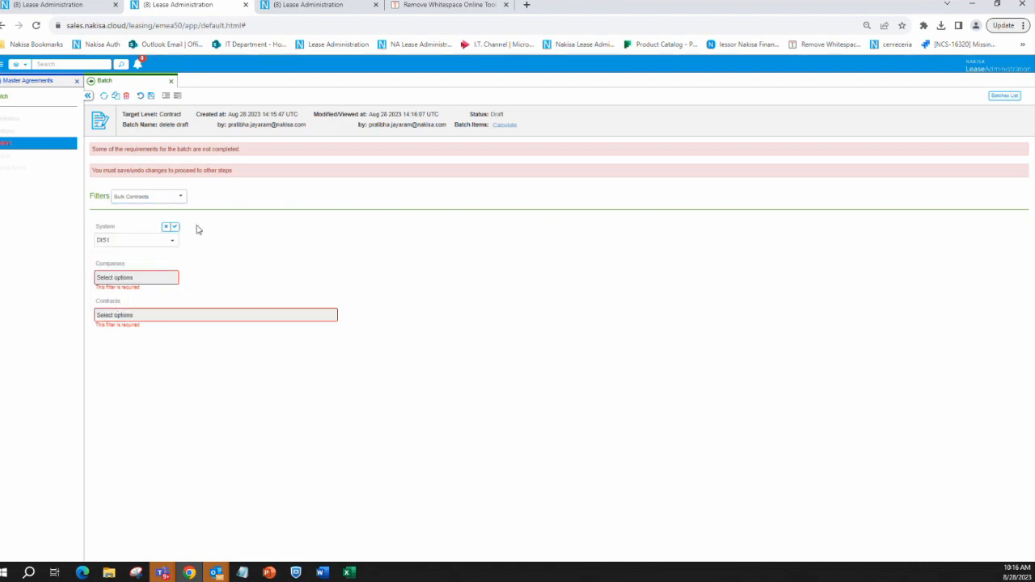
pyautogui.click(139, 279)
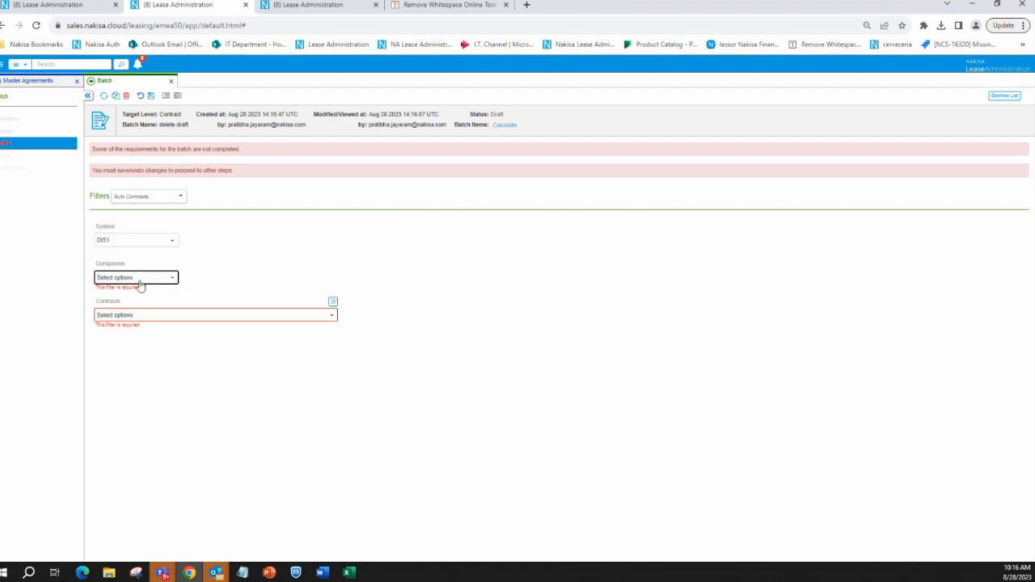
pyautogui.click(138, 309)
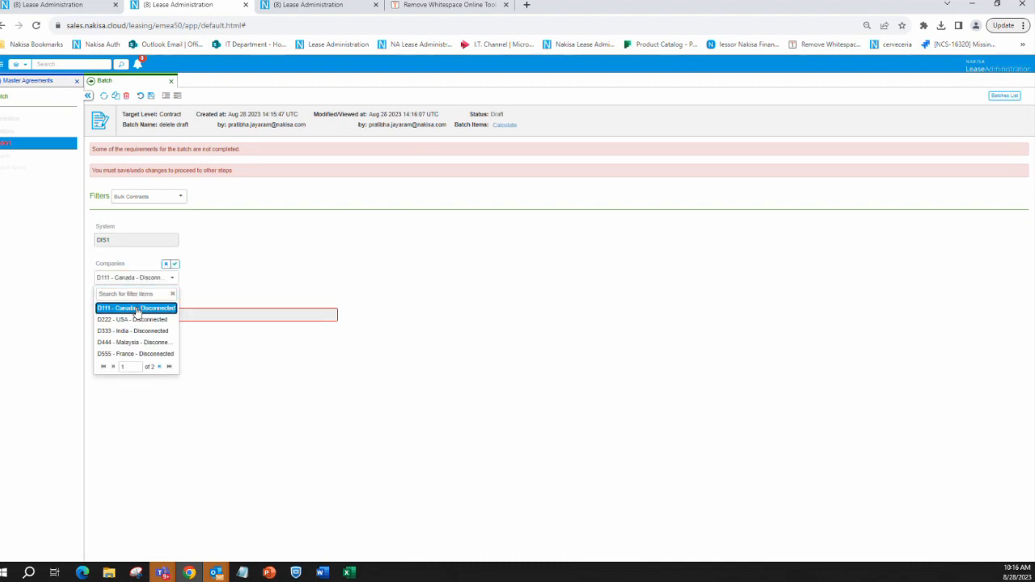
pyautogui.click(174, 266)
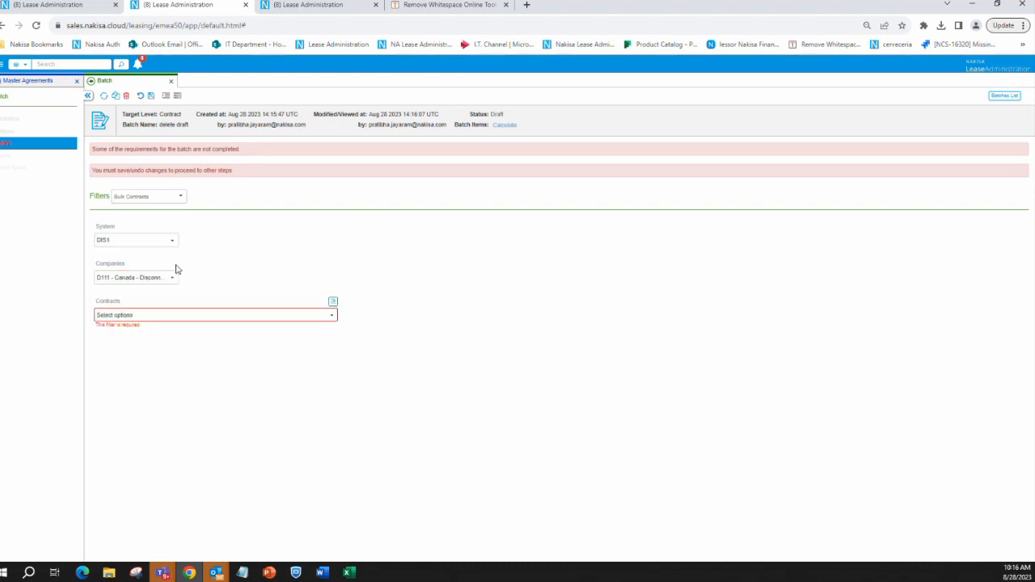
# Turn on bulk selection for the Contracts filter to show its entry area for comma-separated contracts
pyautogui.click(334, 305)
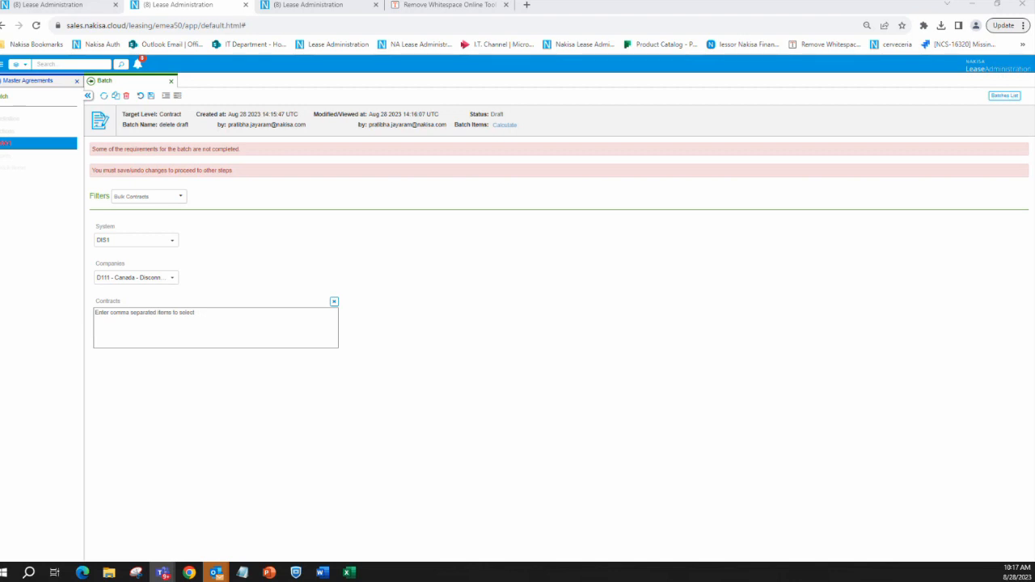
pyautogui.click(191, 326)
pyautogui.click(162, 320)
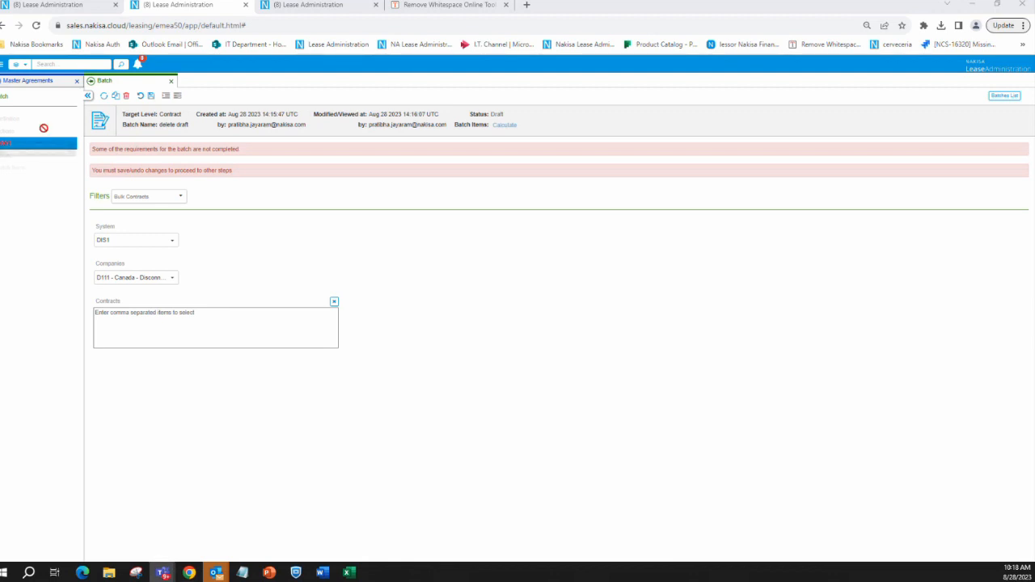
# Review the filter type options, Filters and Bulk Contracts, available for the delete draft batch
pyautogui.hotkey('alt', 'Tab')
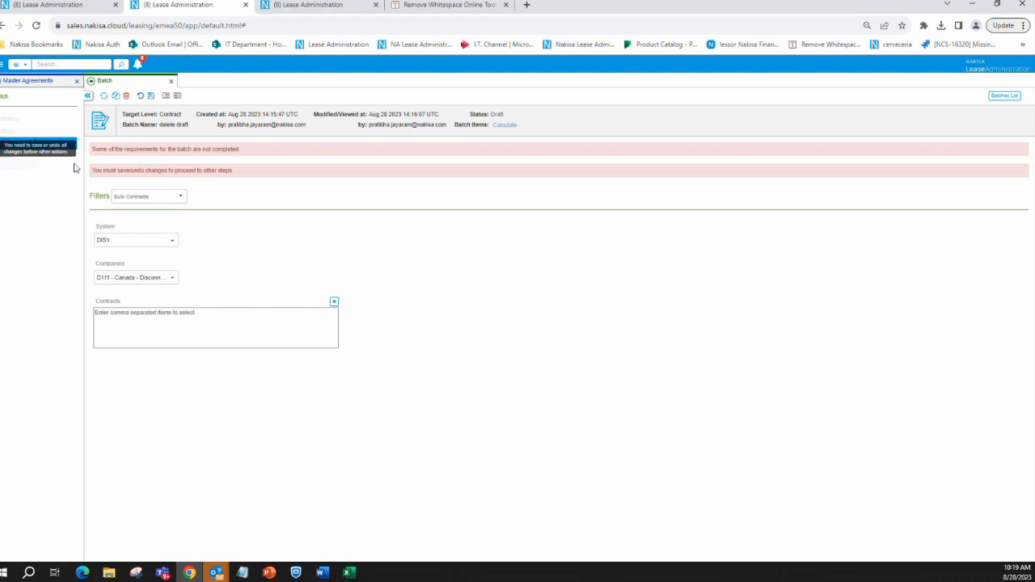
pyautogui.click(136, 202)
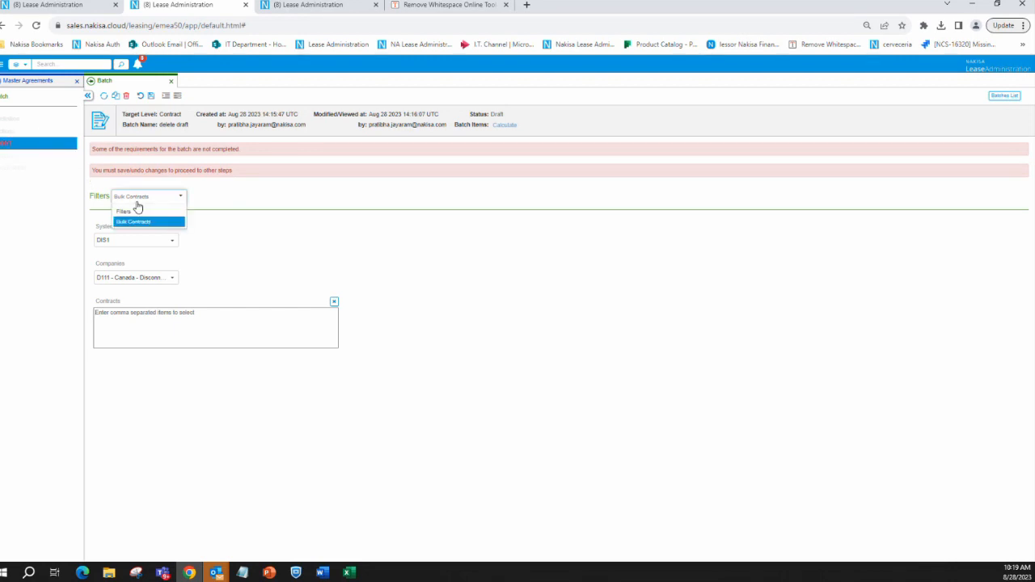
pyautogui.click(241, 229)
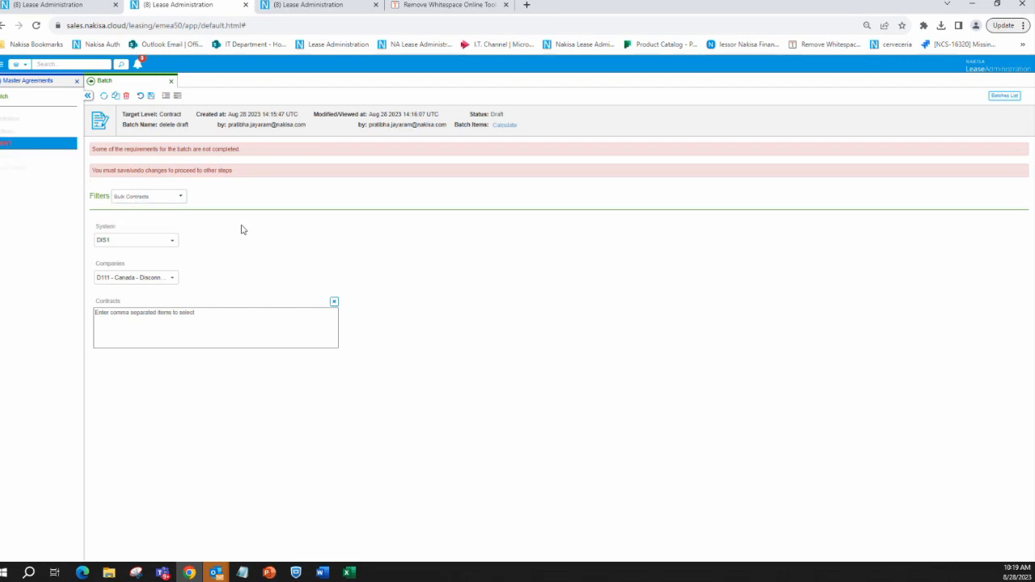
pyautogui.click(148, 199)
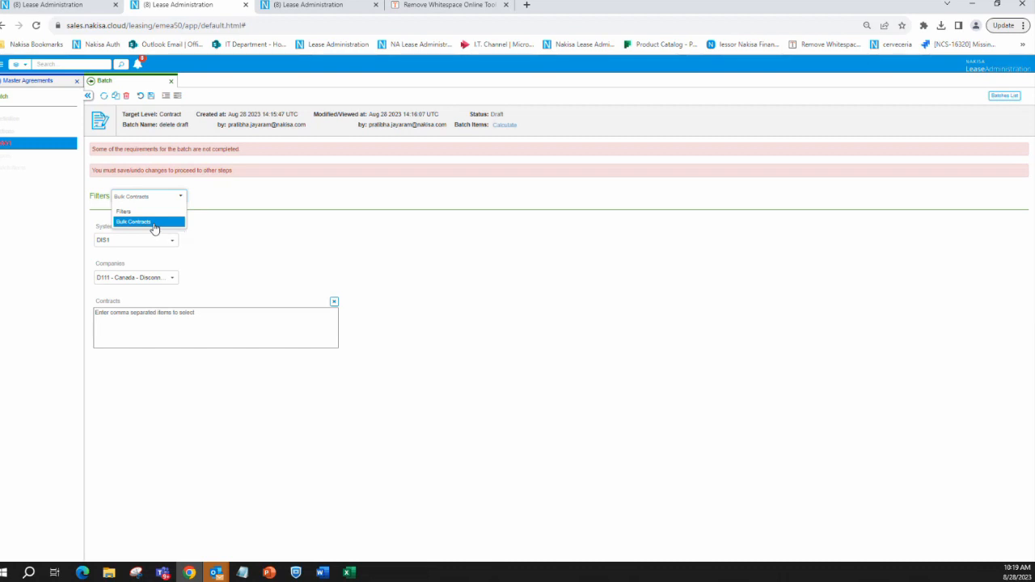
pyautogui.click(260, 234)
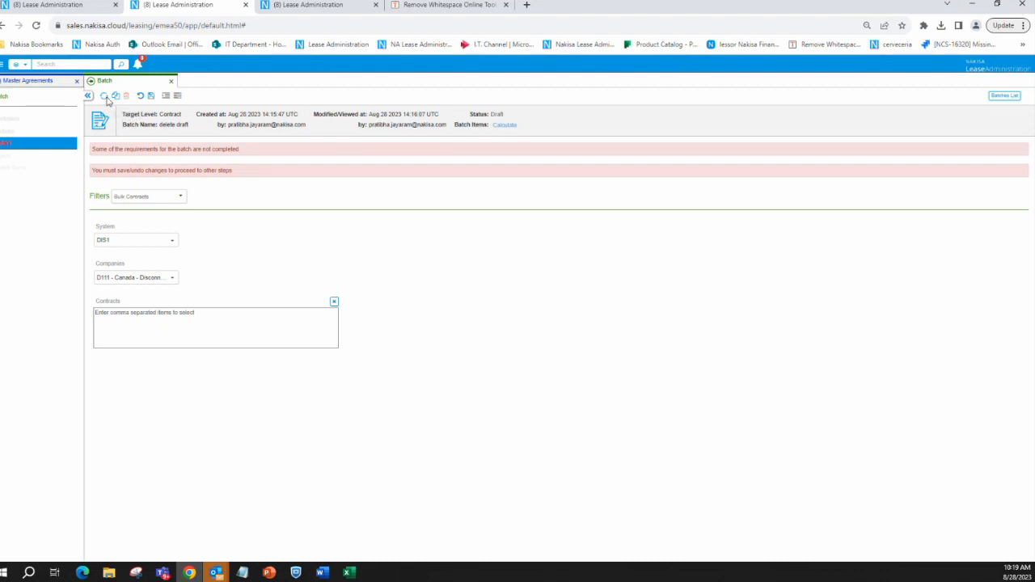
# Create a new batch of type Mass Contract Change
pyautogui.click(2, 64)
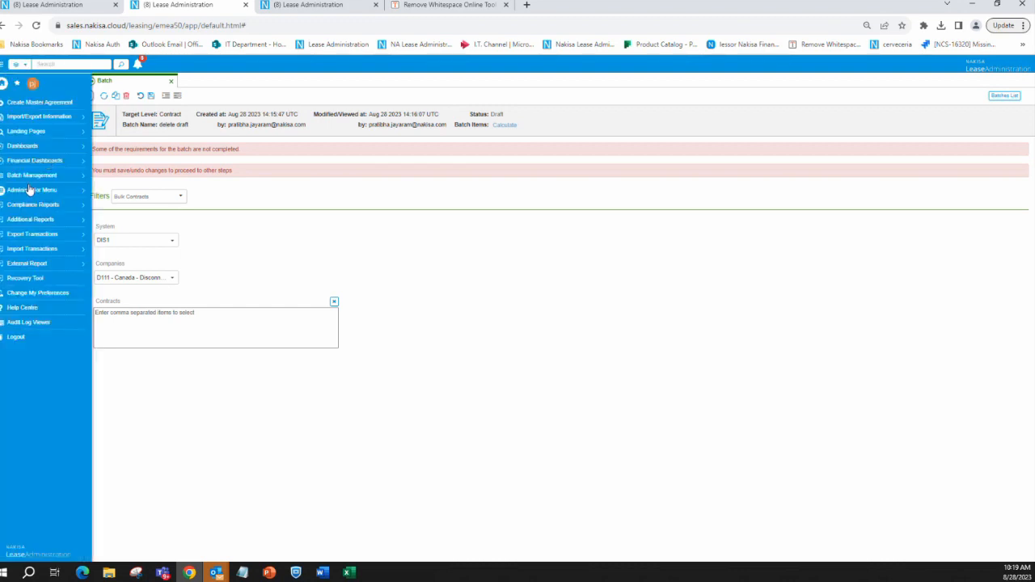
pyautogui.click(28, 176)
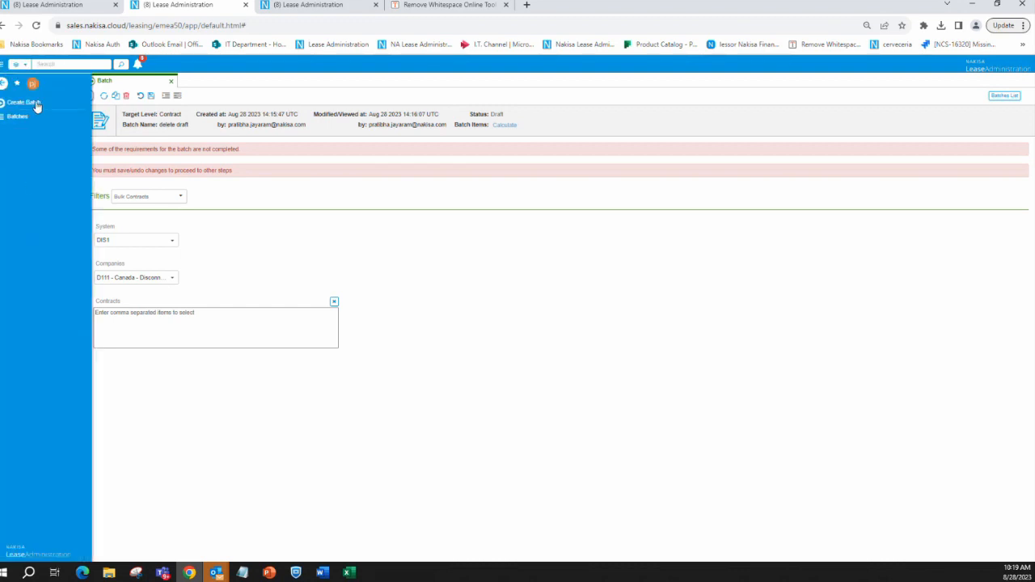
pyautogui.click(37, 104)
pyautogui.click(494, 121)
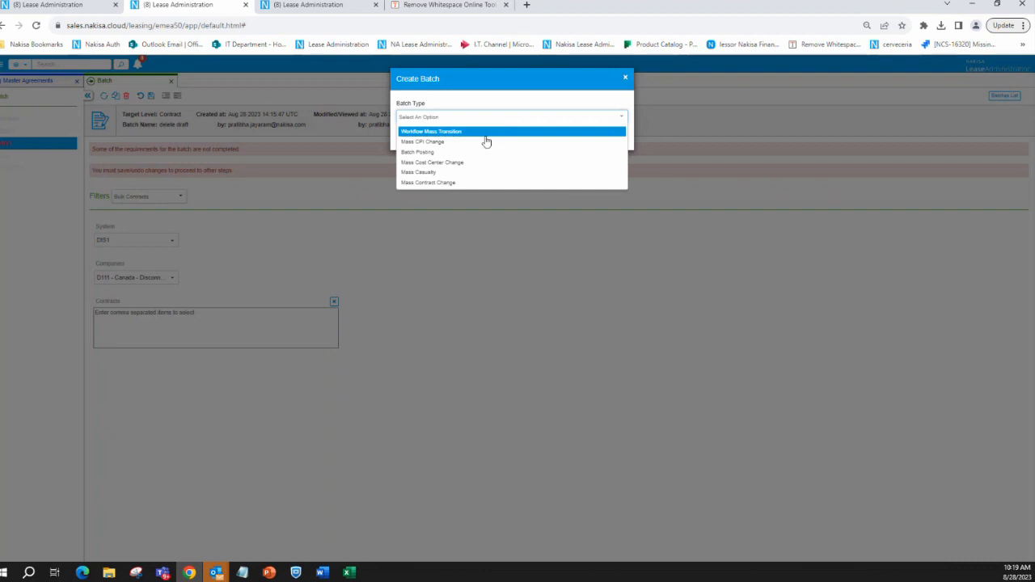
pyautogui.click(447, 183)
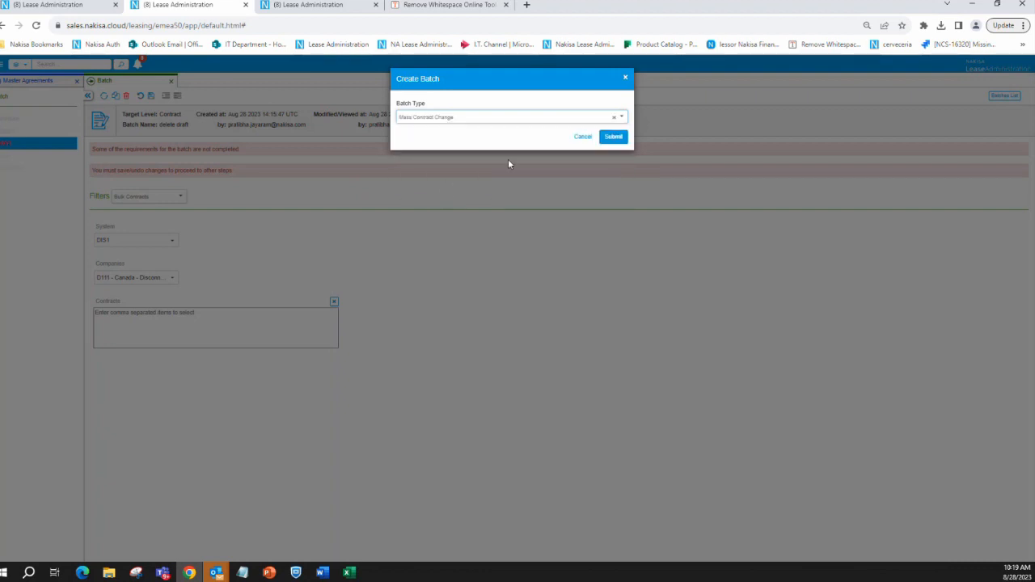
pyautogui.click(614, 139)
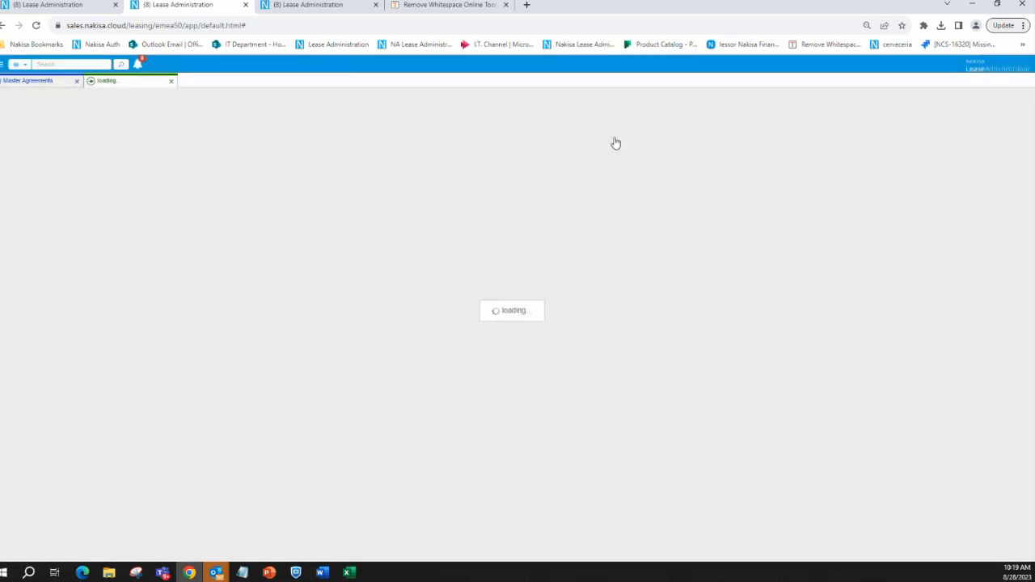
# Name the new batch Office Hr 1 and save its definition
pyautogui.click(200, 207)
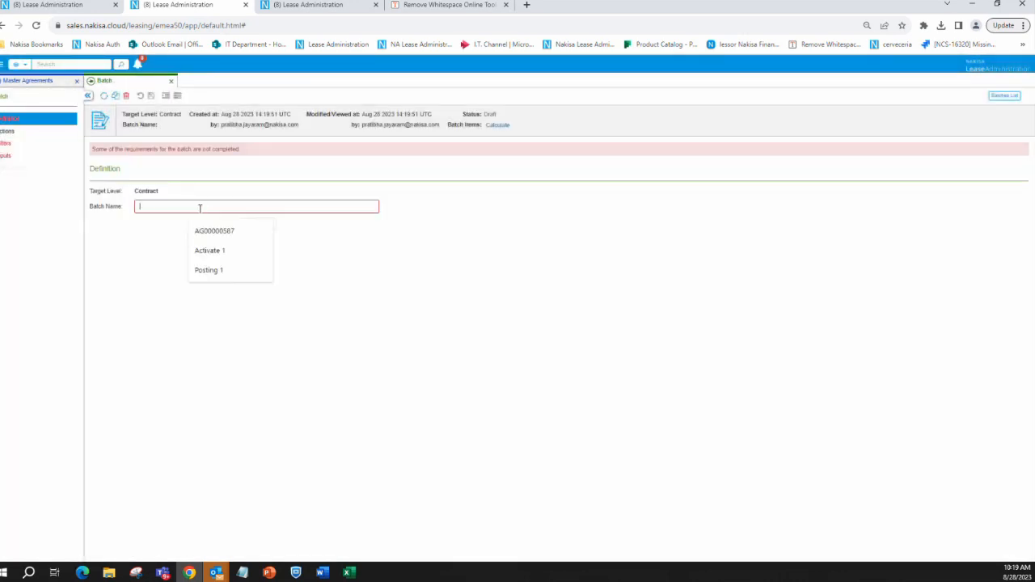
pyautogui.write('Off')
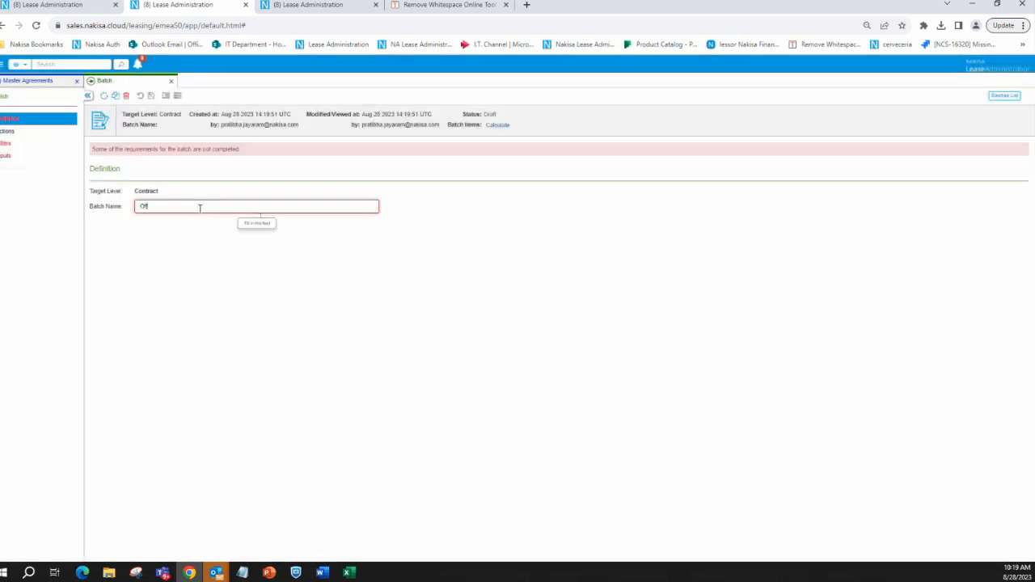
pyautogui.write('ice O')
pyautogui.write(' Hr 1')
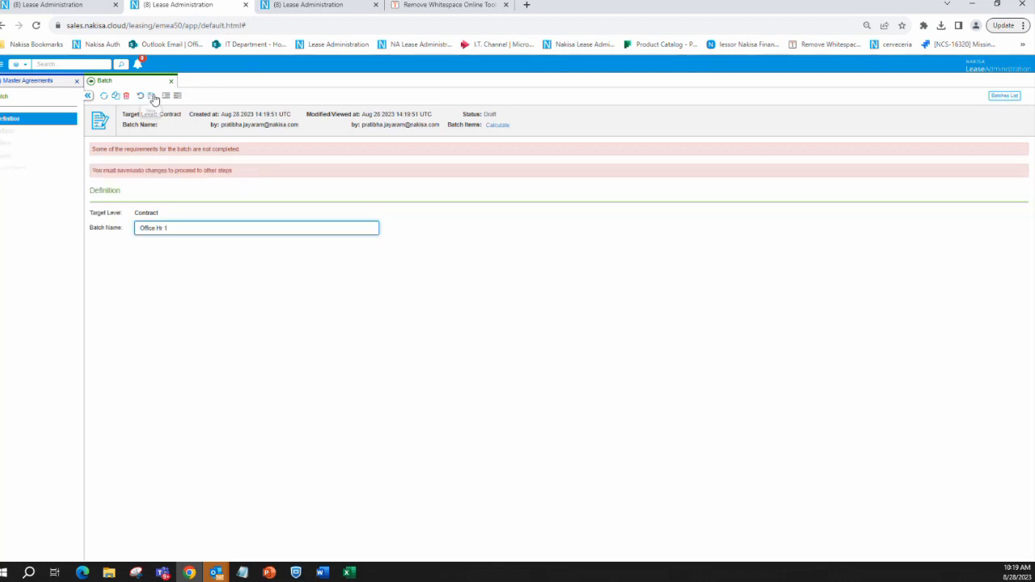
pyautogui.click(151, 96)
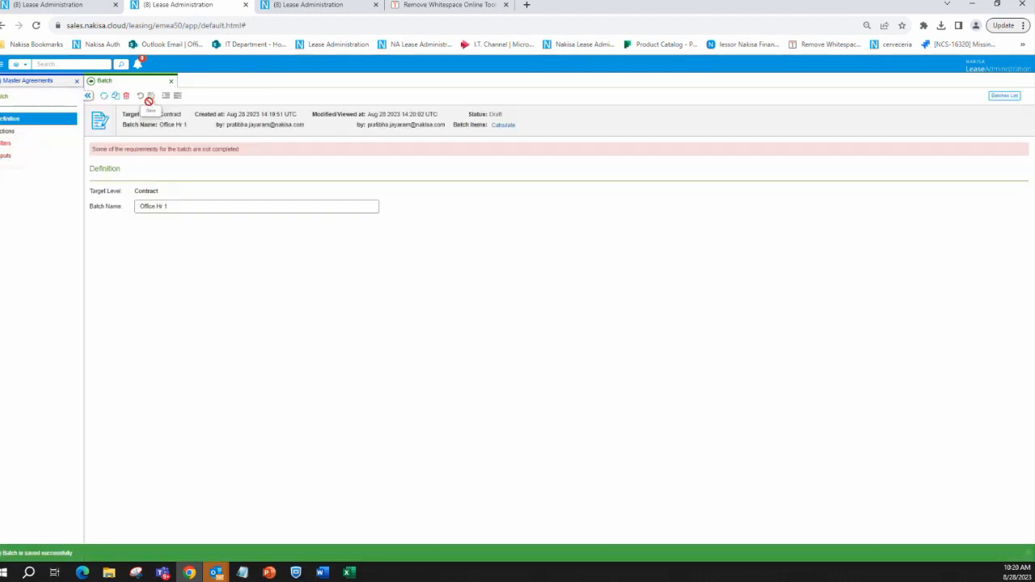
# Select Delete Open Draft as the Office Hr 1 batch's action and switch to the Office Hours August 2023 PowerPoint presentation
pyautogui.click(25, 135)
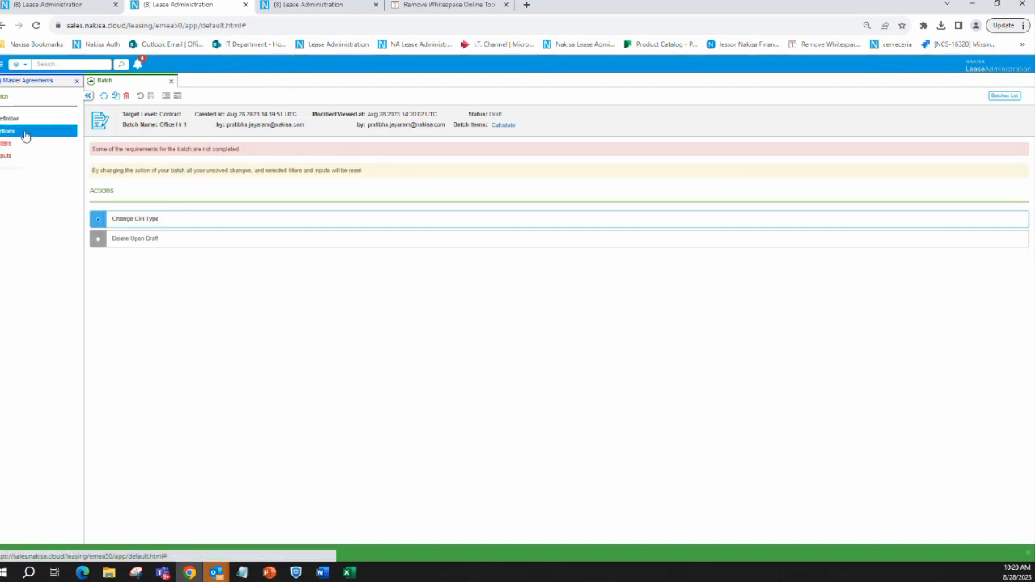
pyautogui.click(97, 241)
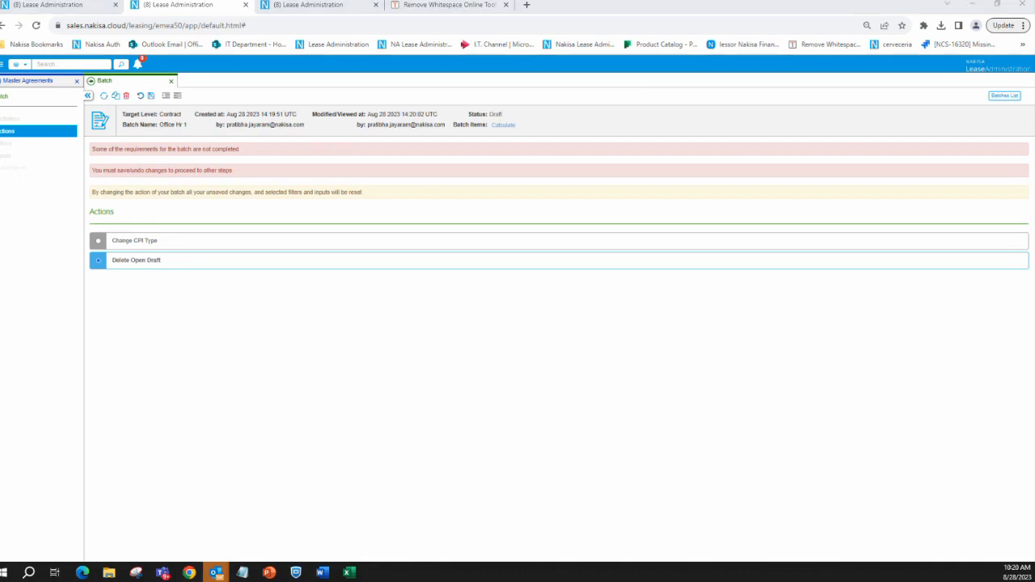
pyautogui.hotkey('alt', 'Tab')
pyautogui.scroll(-3, 57, 437)
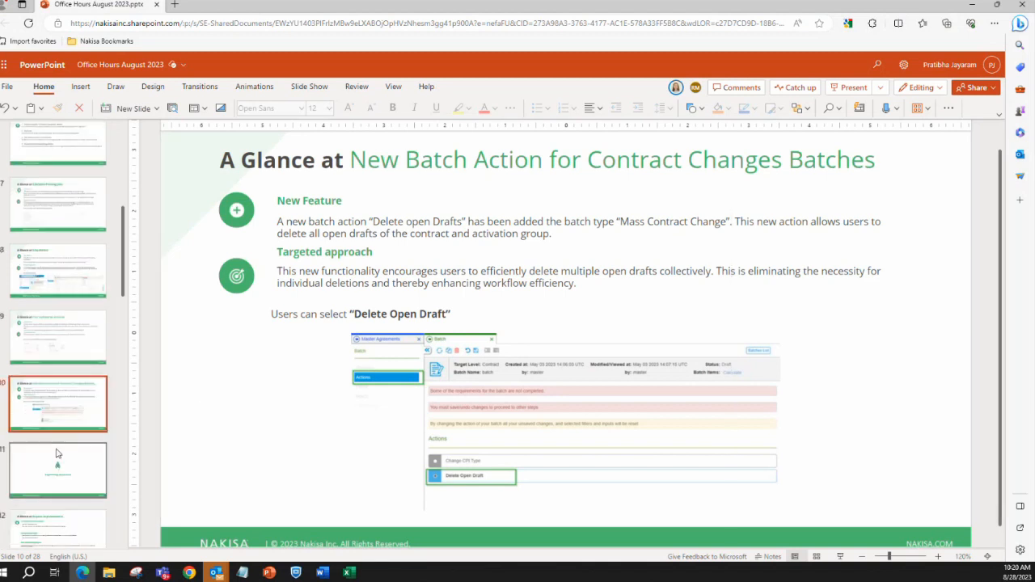